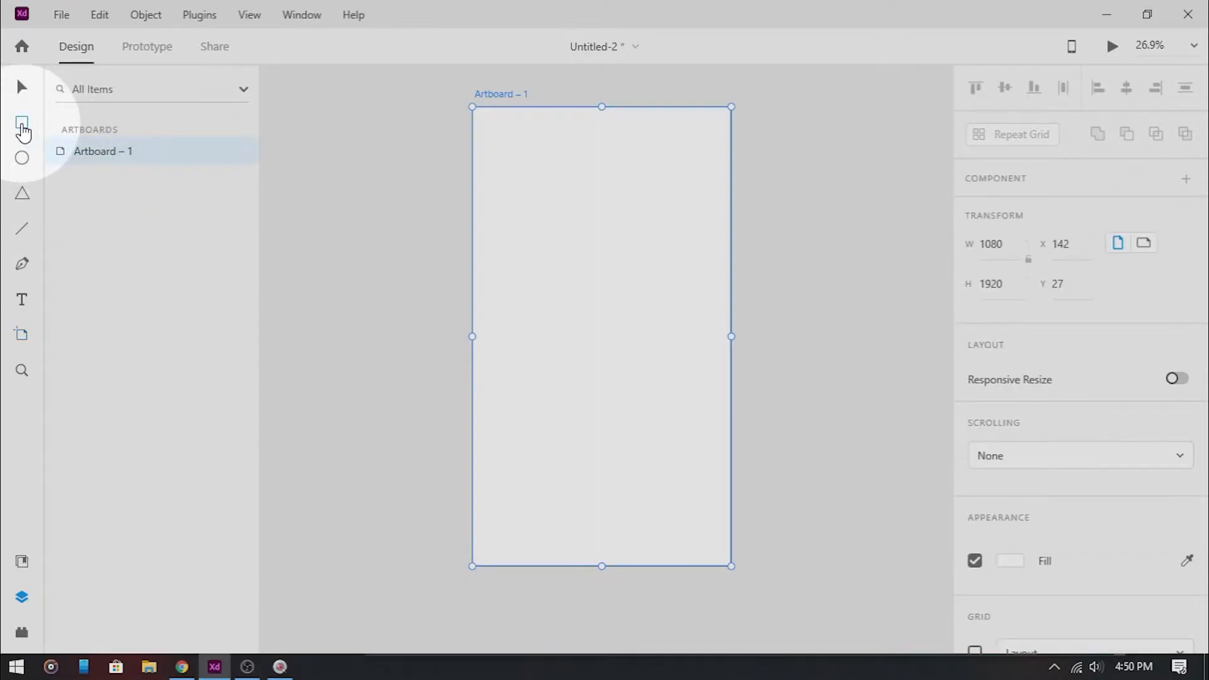
Set the artboard's background fill to the solid colour #E0E5EC.
{"action": "left_click", "coordinate": [22, 126]}
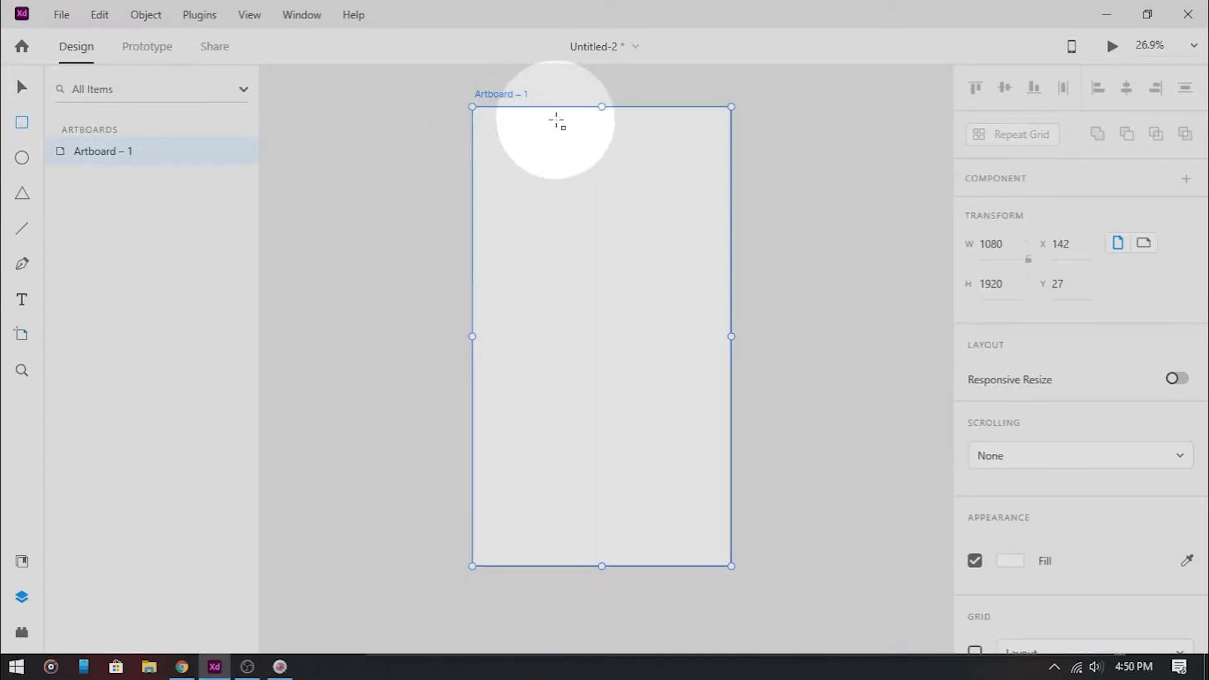
{"action": "left_click", "coordinate": [25, 339]}
{"action": "scroll", "coordinate": [1026, 383], "scroll_direction": "down", "scroll_amount": 3}
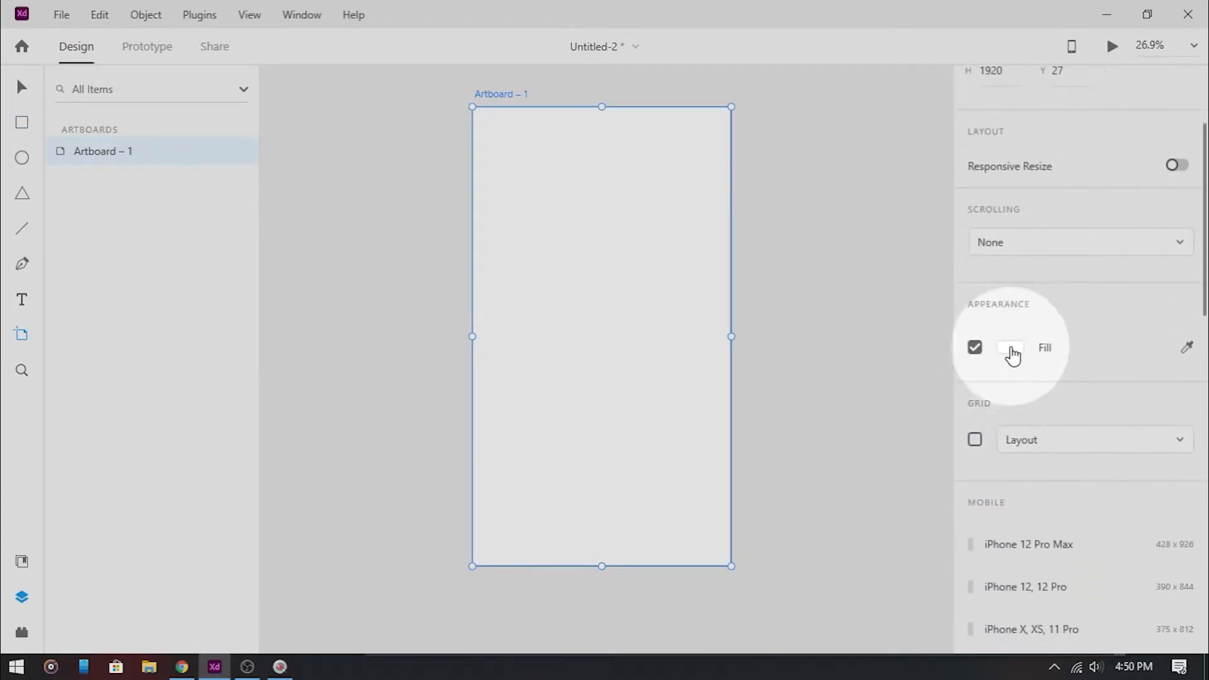
{"action": "left_click", "coordinate": [1011, 350]}
{"action": "key", "text": "BackSpace"}
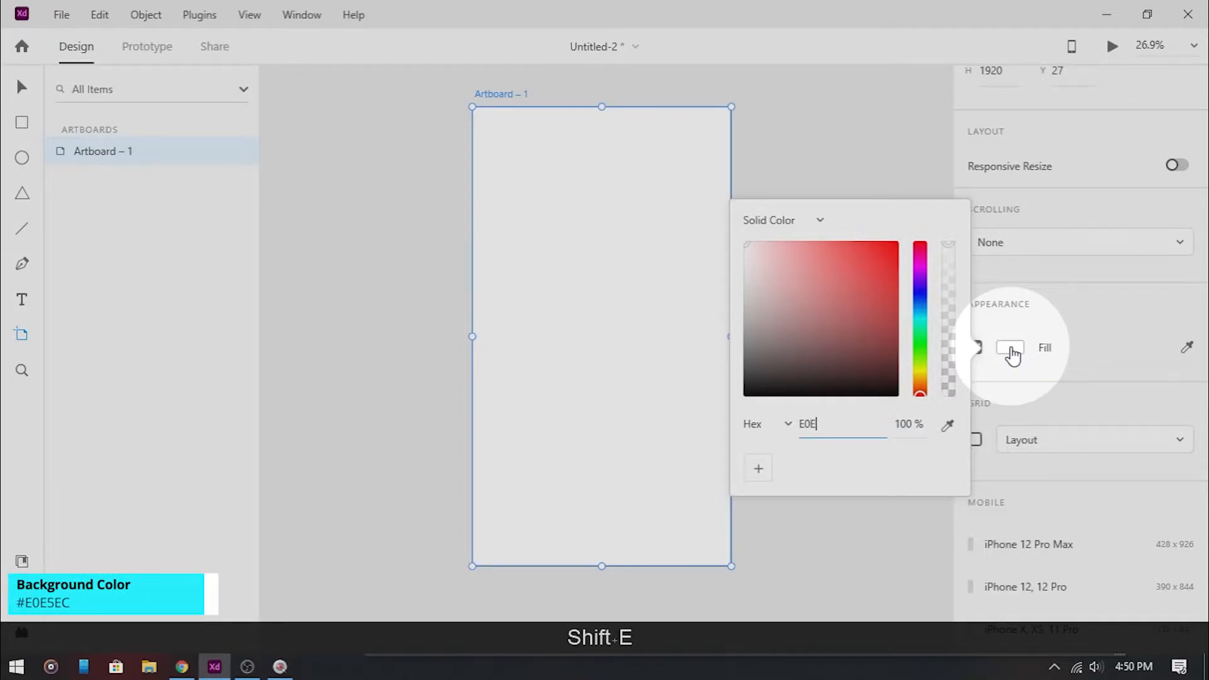
{"action": "type", "text": "EC"}
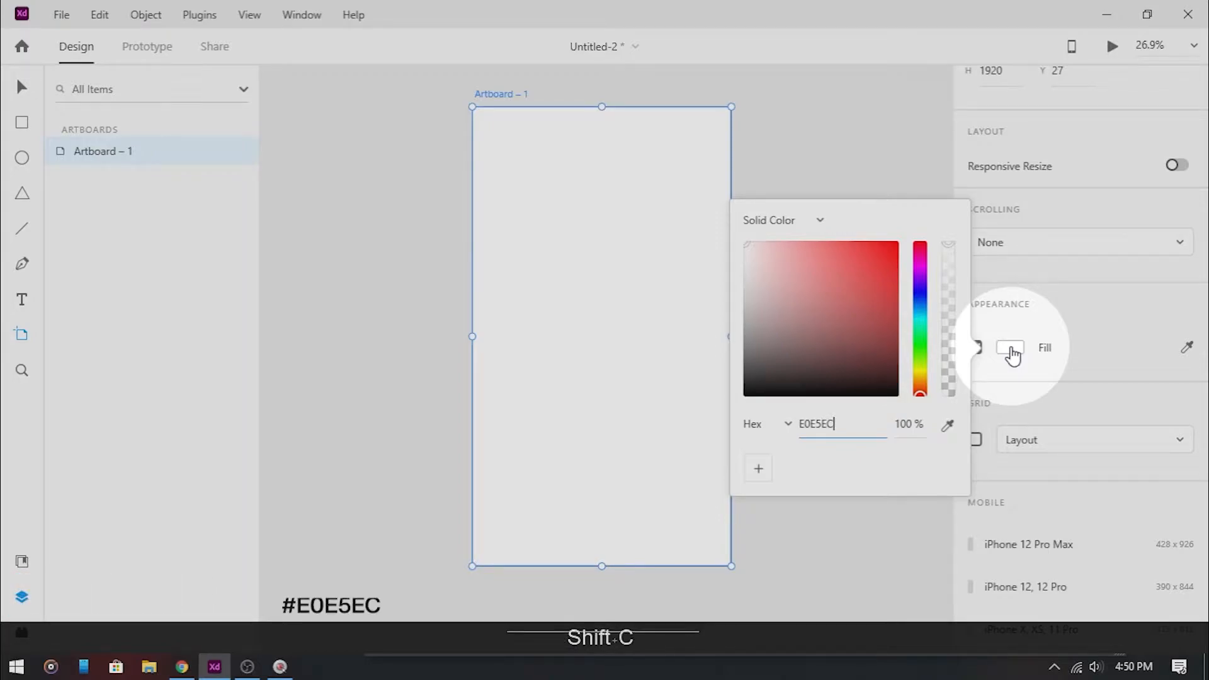
{"action": "key", "text": "Return"}
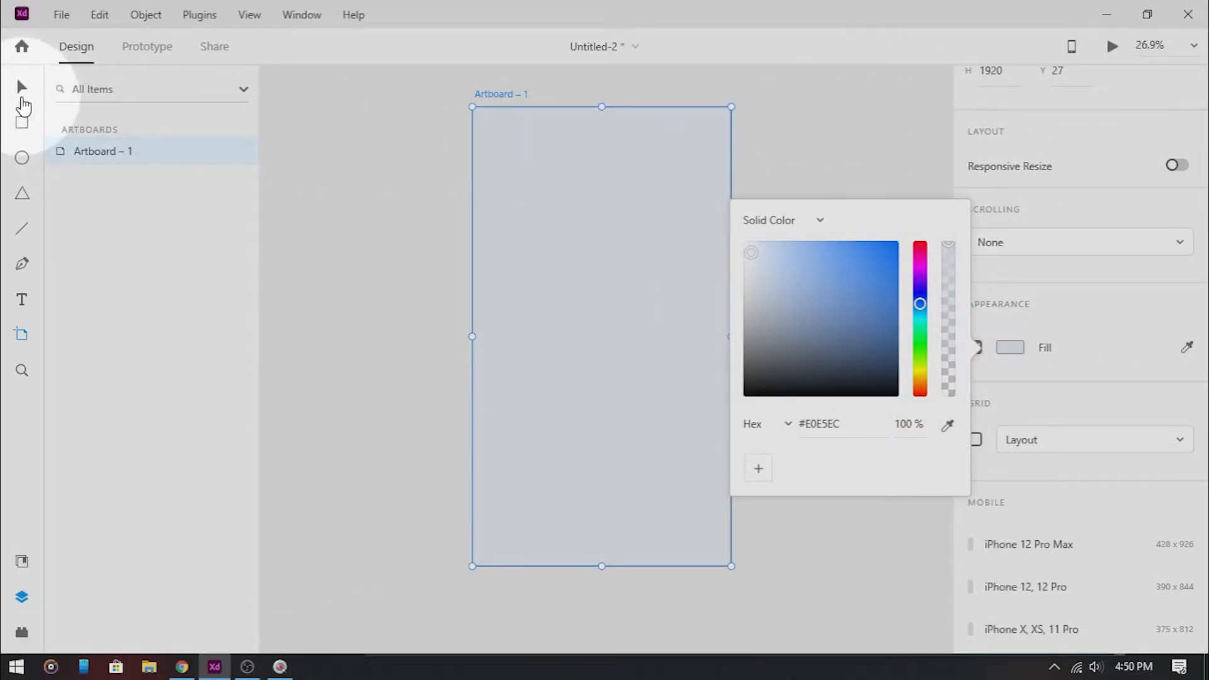
{"action": "left_click", "coordinate": [23, 99]}
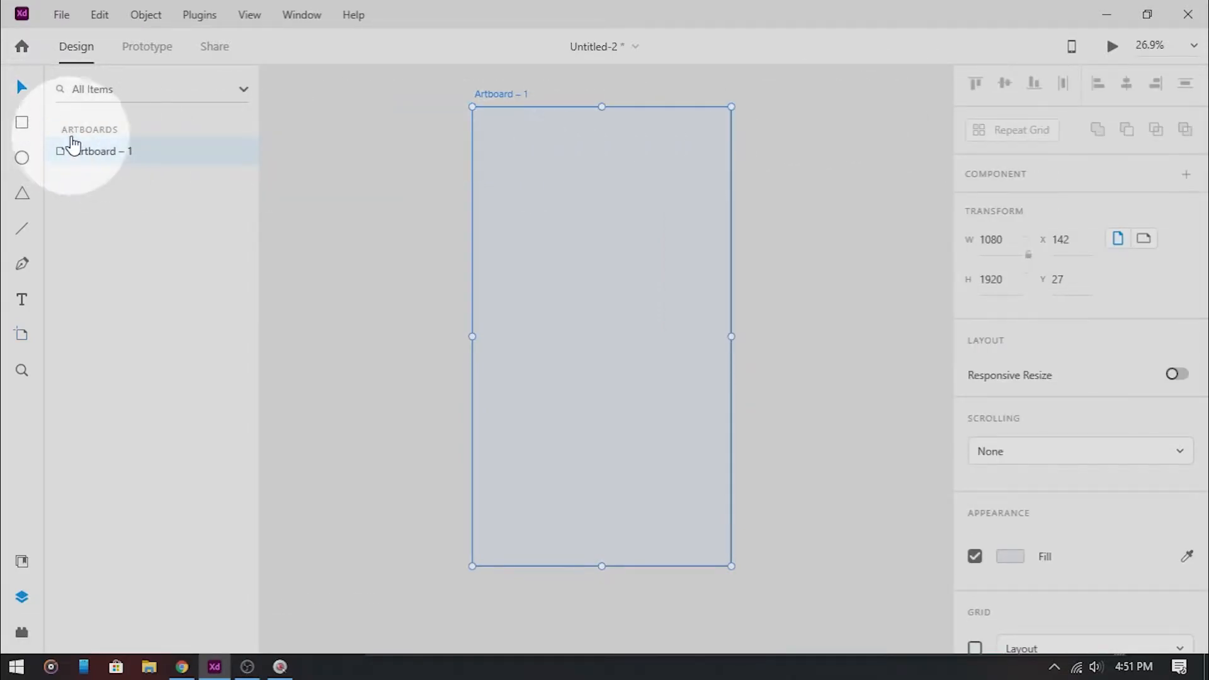
Draw a tall rectangle about 828 by 1445 and centre it on the artboard.
{"action": "left_click", "coordinate": [22, 124]}
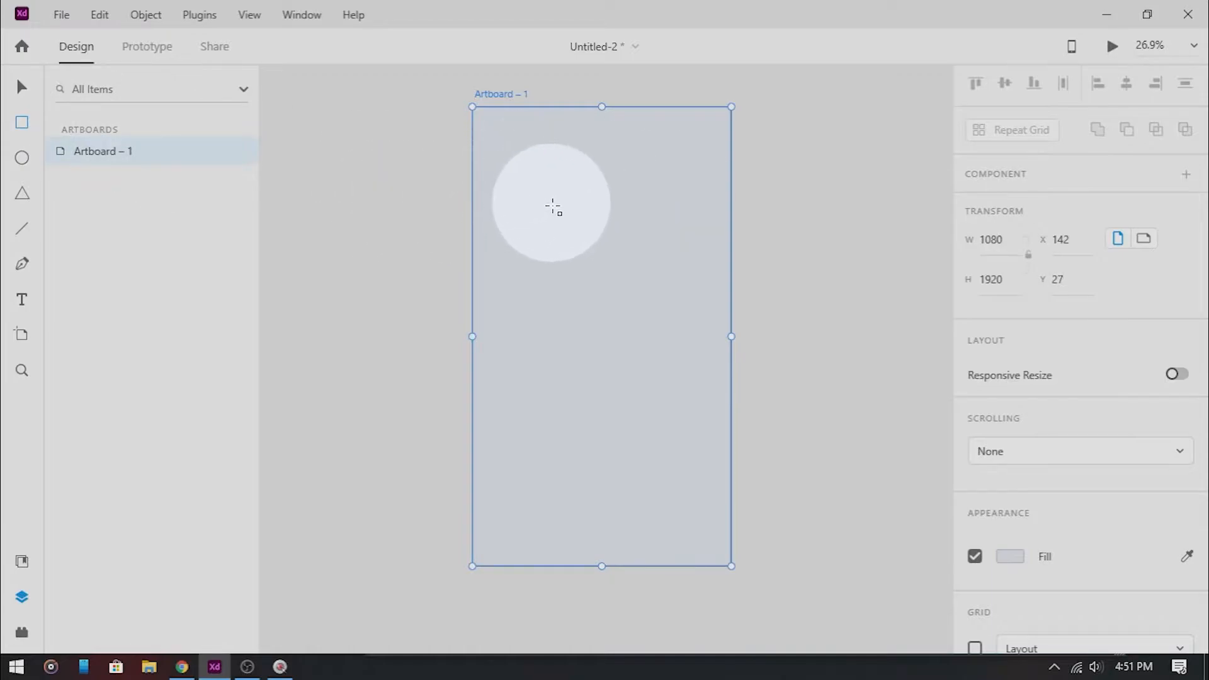
{"action": "mouse_move", "coordinate": [502, 149]}
{"action": "left_mouse_down"}
{"action": "mouse_move", "coordinate": [623, 315]}
{"action": "mouse_move", "coordinate": [699, 494]}
{"action": "left_mouse_up"}
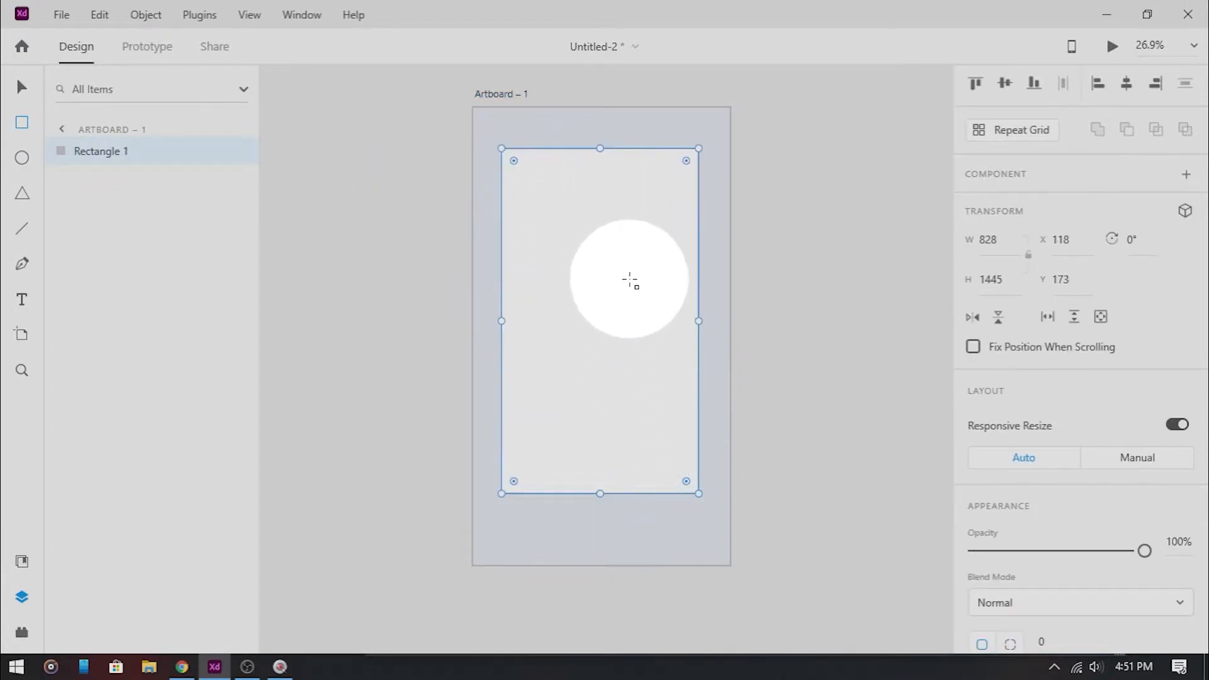
{"action": "key", "text": "v"}
{"action": "mouse_move", "coordinate": [605, 267]}
{"action": "left_mouse_down"}
{"action": "mouse_move", "coordinate": [607, 294]}
{"action": "mouse_move", "coordinate": [607, 278]}
{"action": "left_mouse_up"}
{"action": "left_click", "coordinate": [776, 231]}
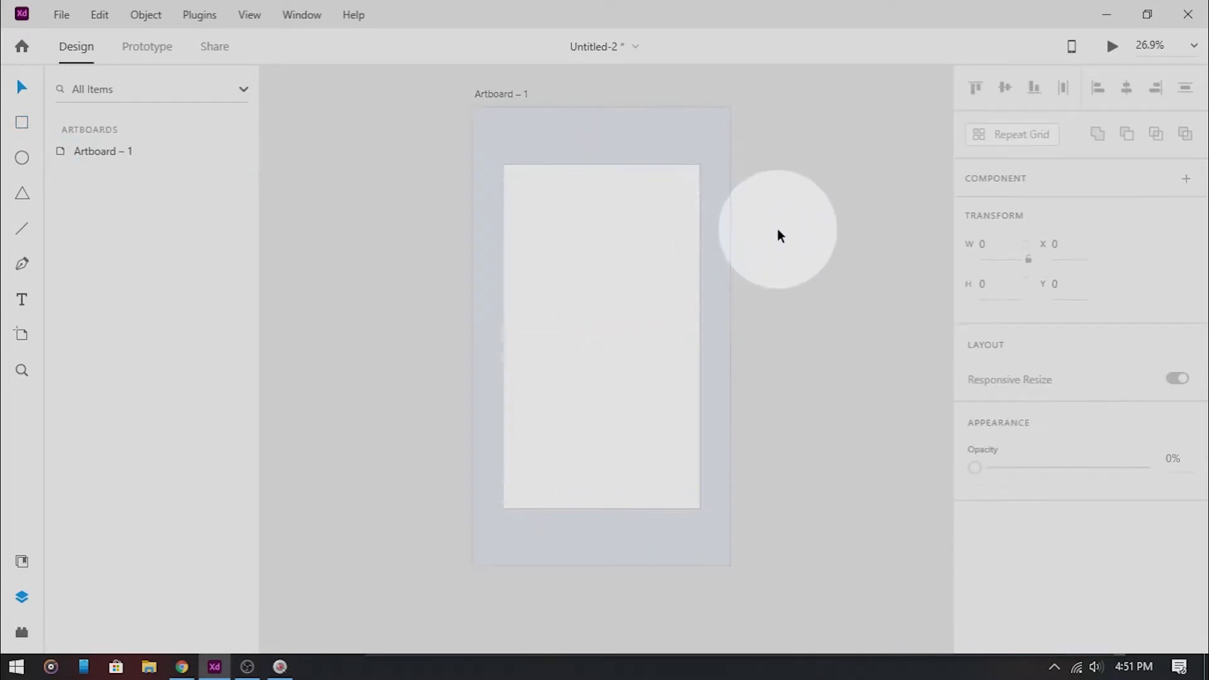
Remove the rectangle's border and fill it with the saved swatch matching the artboard background.
{"action": "left_click", "coordinate": [640, 228]}
{"action": "scroll", "coordinate": [1007, 503], "scroll_direction": "down", "scroll_amount": 5}
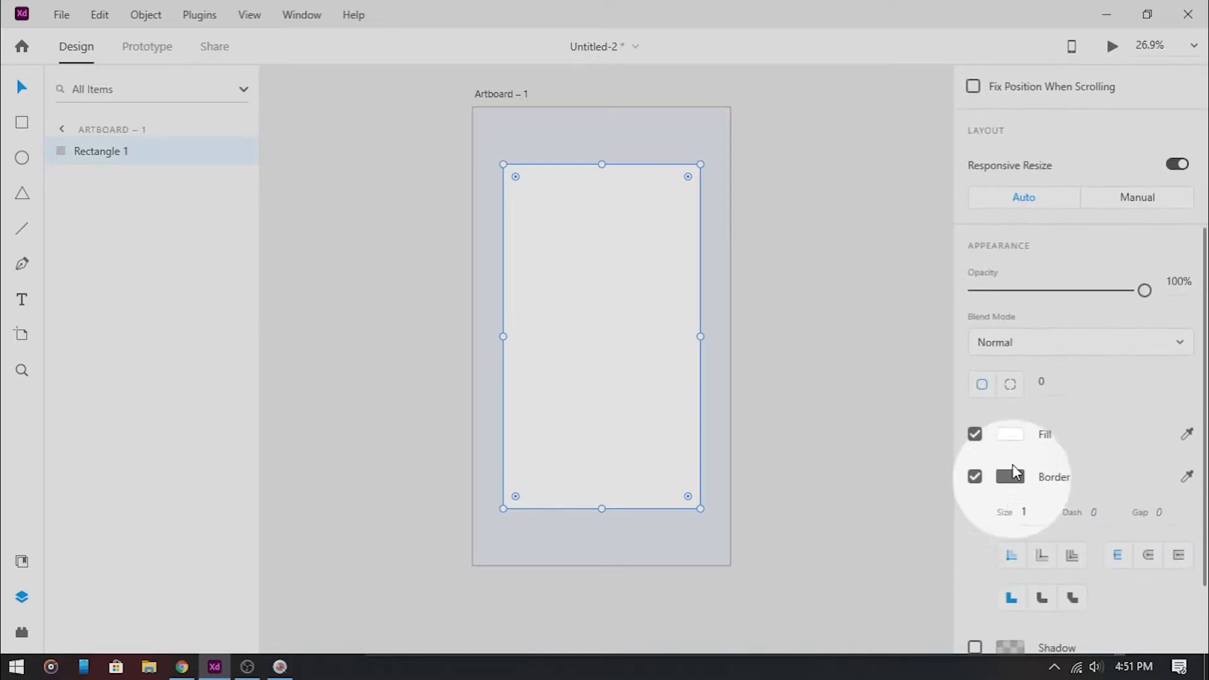
{"action": "left_click", "coordinate": [975, 477]}
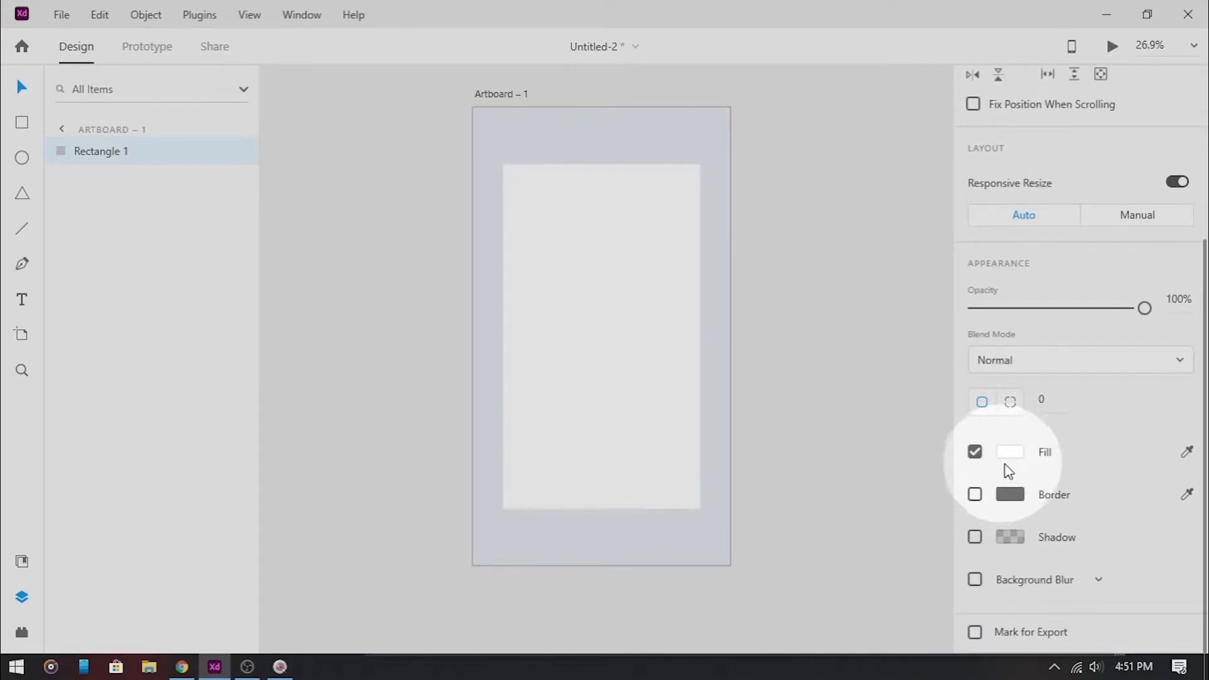
{"action": "left_click", "coordinate": [1010, 452]}
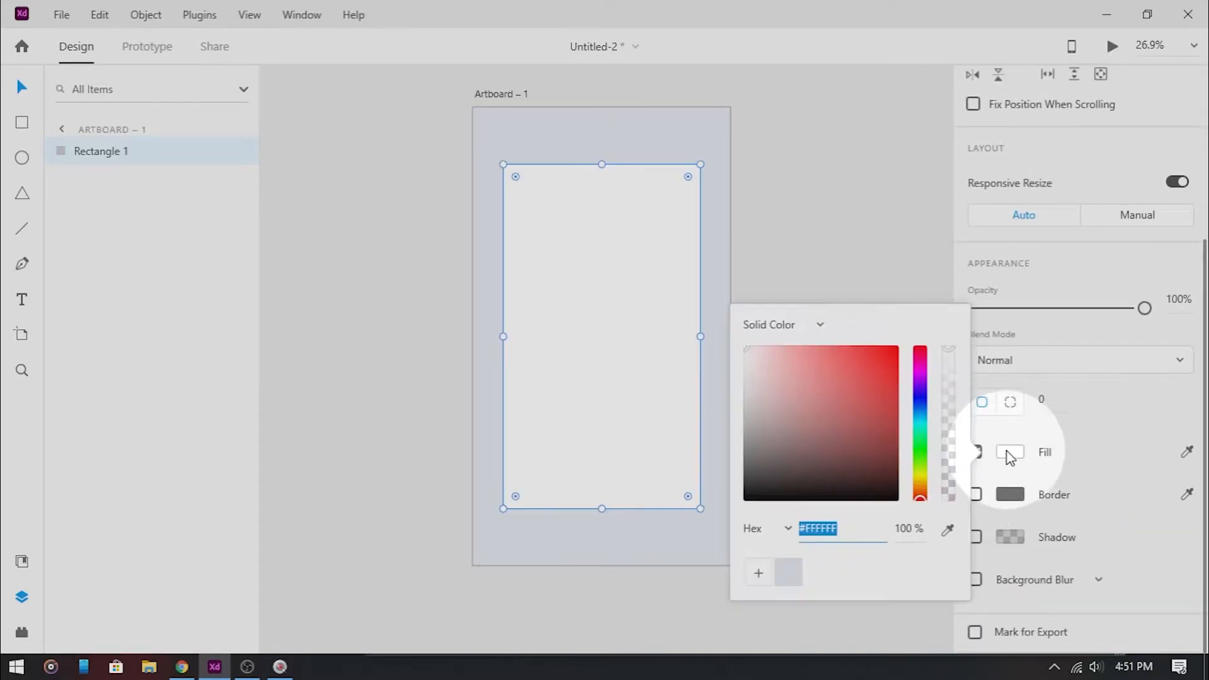
{"action": "left_click", "coordinate": [797, 578]}
{"action": "left_click", "coordinate": [860, 232]}
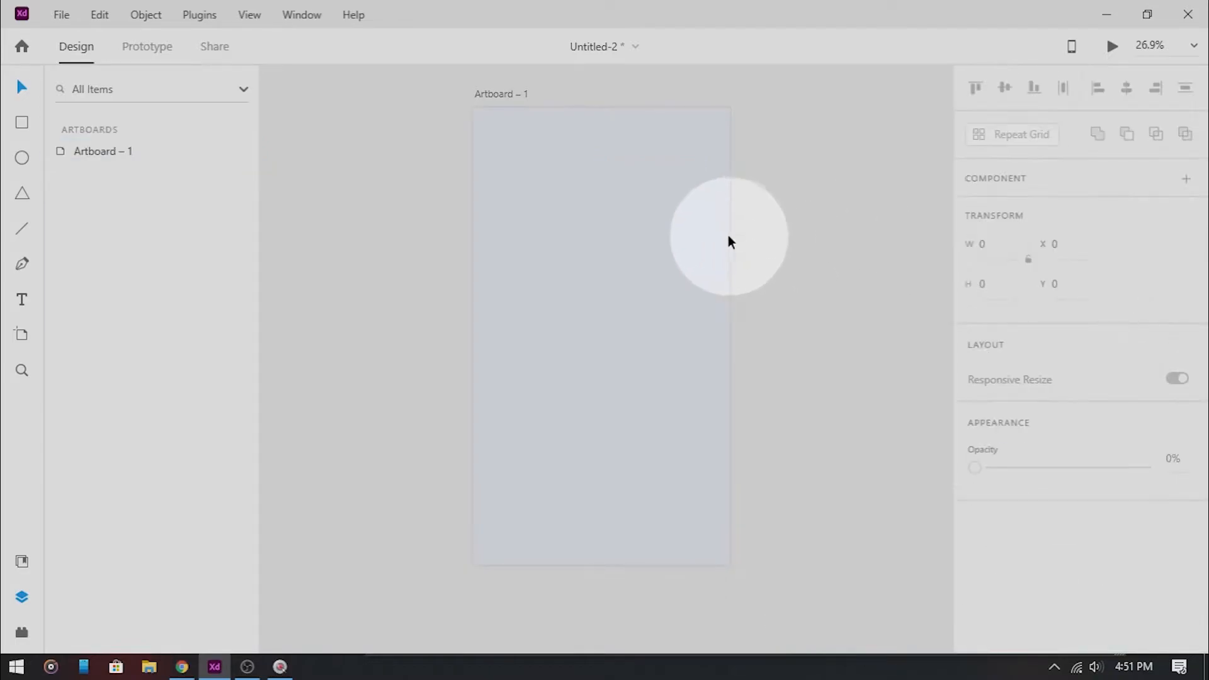
Enable a shadow on the rectangle and colour it white (#FFFFFF) at 100% opacity.
{"action": "left_click", "coordinate": [695, 234]}
{"action": "scroll", "coordinate": [1082, 406], "scroll_direction": "down", "scroll_amount": 1}
{"action": "scroll", "coordinate": [1083, 406], "scroll_direction": "down", "scroll_amount": 4}
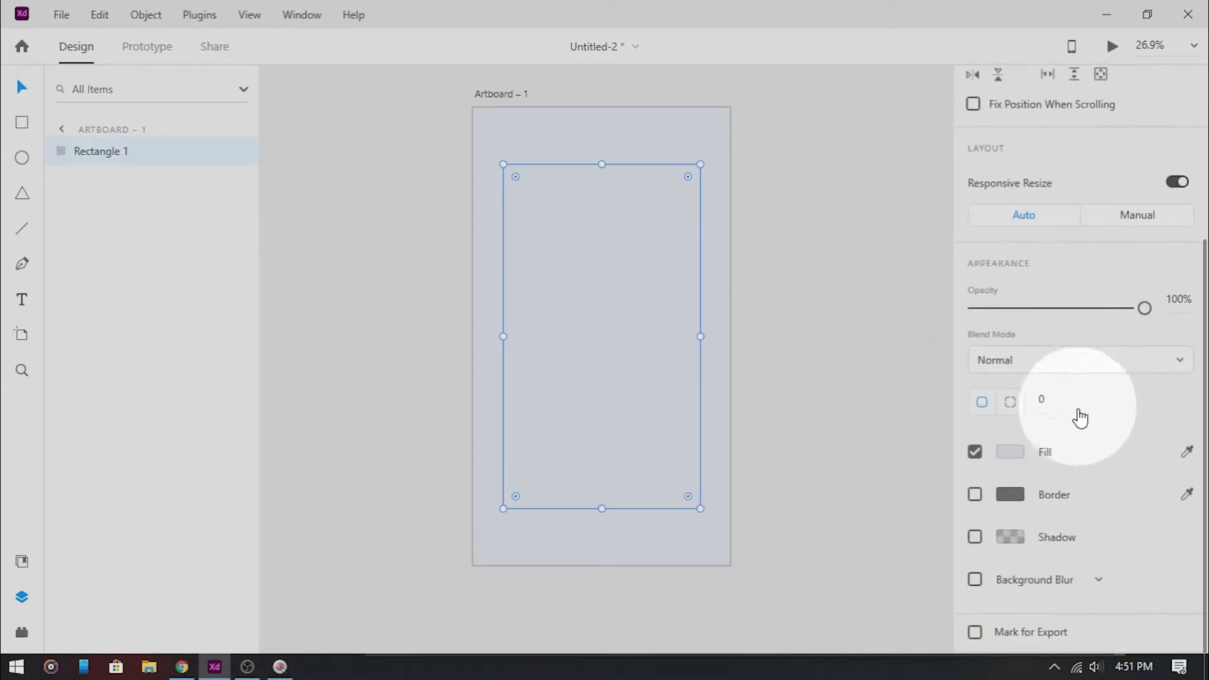
{"action": "left_click", "coordinate": [974, 536]}
{"action": "left_click", "coordinate": [1009, 536]}
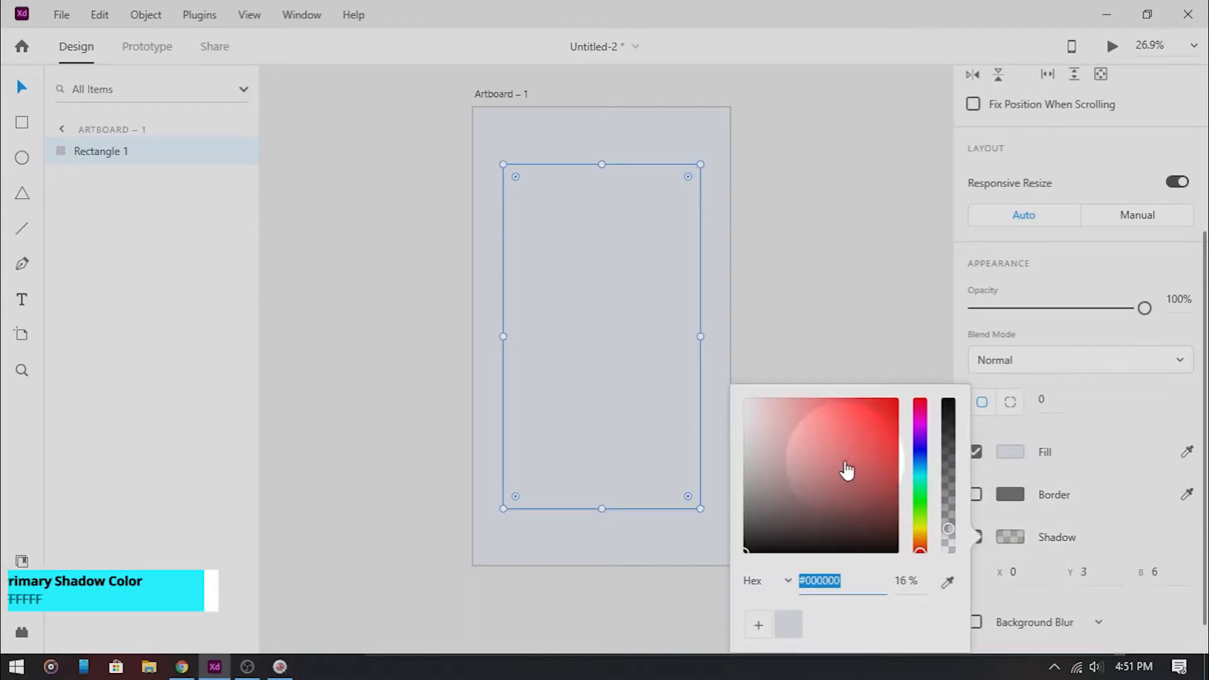
{"action": "left_click_drag", "start_coordinate": [853, 473], "coordinate": [736, 413]}
{"action": "left_click_drag", "start_coordinate": [947, 396], "coordinate": [948, 410]}
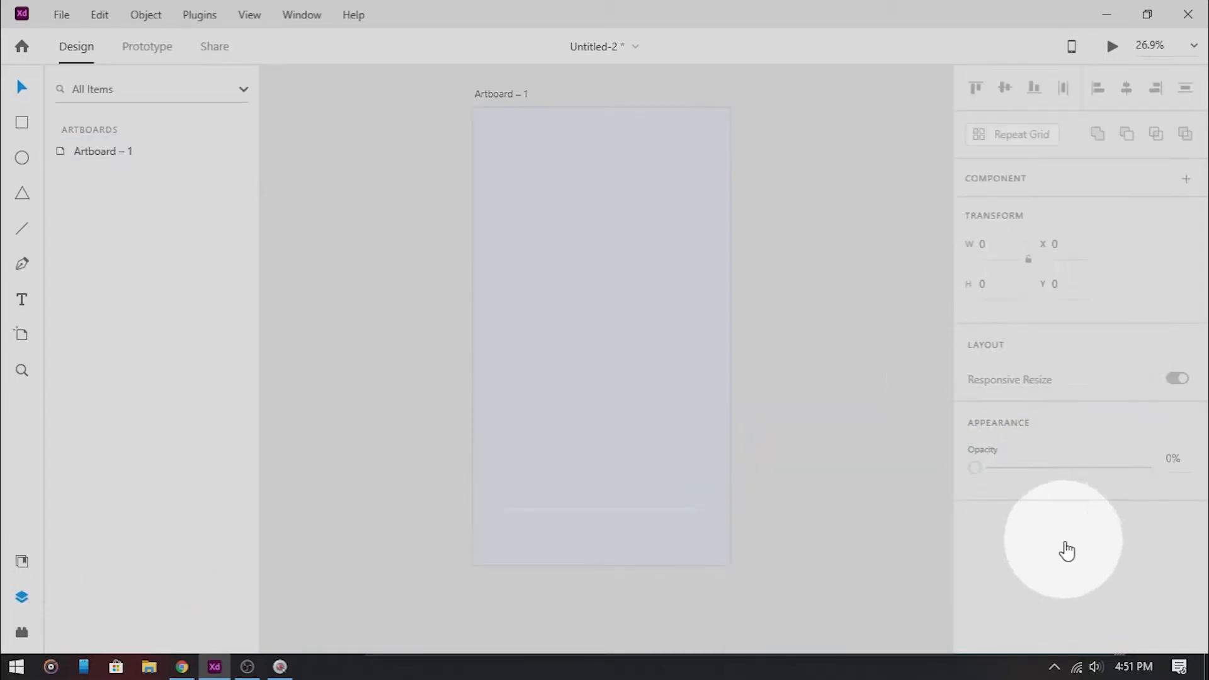
Set the rectangle's white shadow to X -9, Y -9 and blur 16.
{"action": "left_click", "coordinate": [670, 354]}
{"action": "scroll", "coordinate": [1038, 522], "scroll_direction": "down", "scroll_amount": 5}
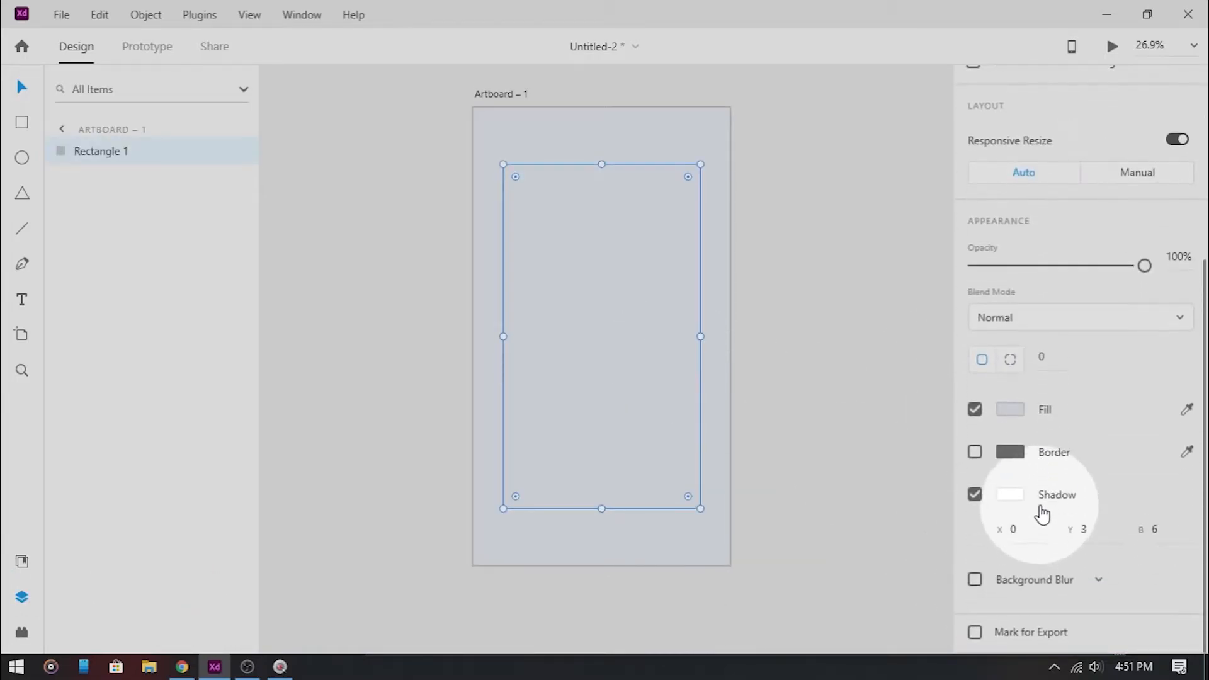
{"action": "left_click", "coordinate": [1013, 527]}
{"action": "type", "text": "-9"}
{"action": "left_click", "coordinate": [1076, 531]}
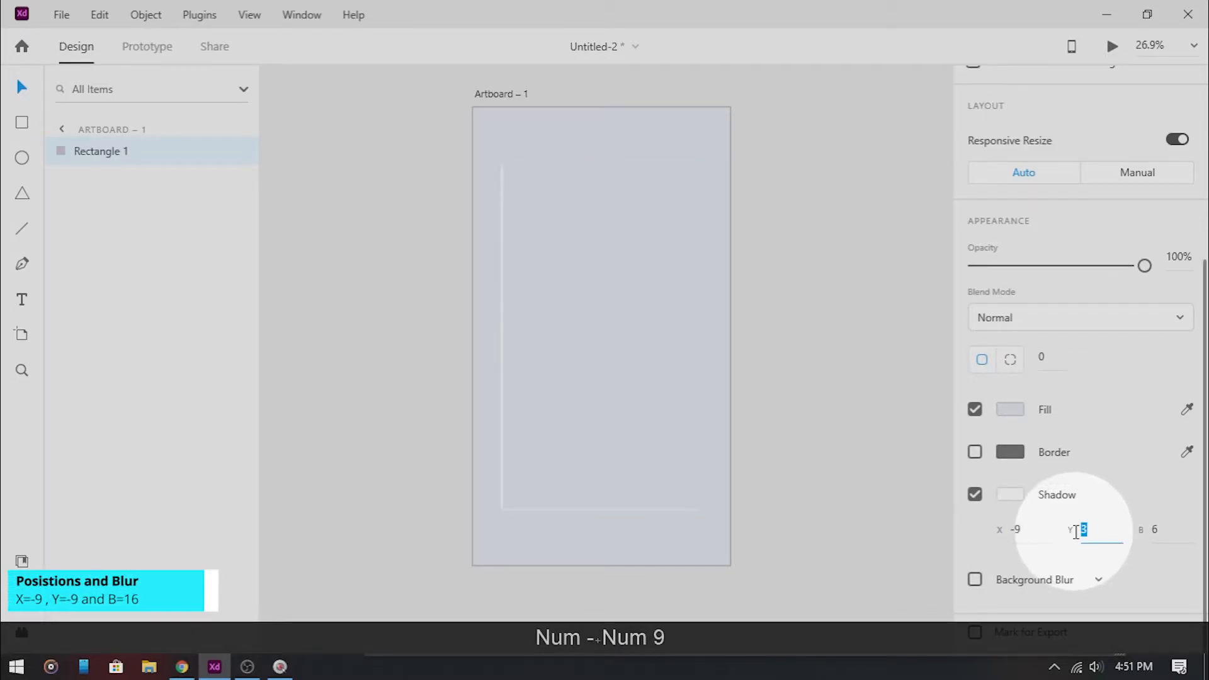
{"action": "type", "text": "-9"}
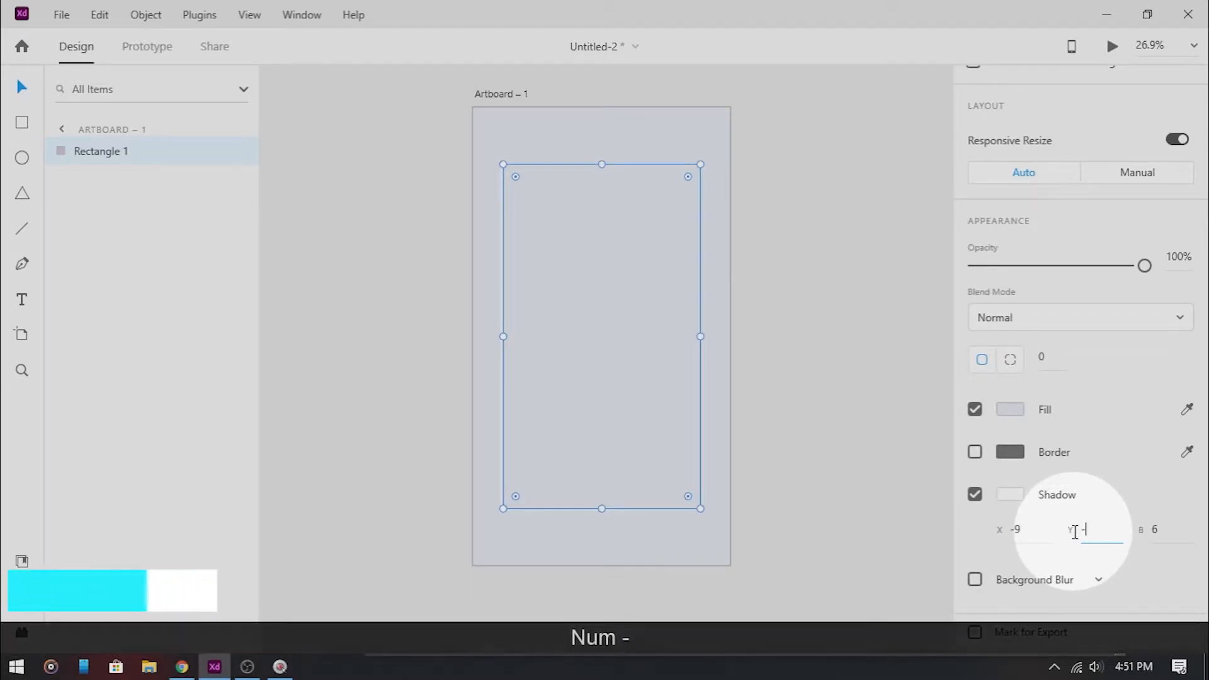
{"action": "left_click", "coordinate": [1151, 530]}
{"action": "type", "text": "16"}
{"action": "key", "text": "Return"}
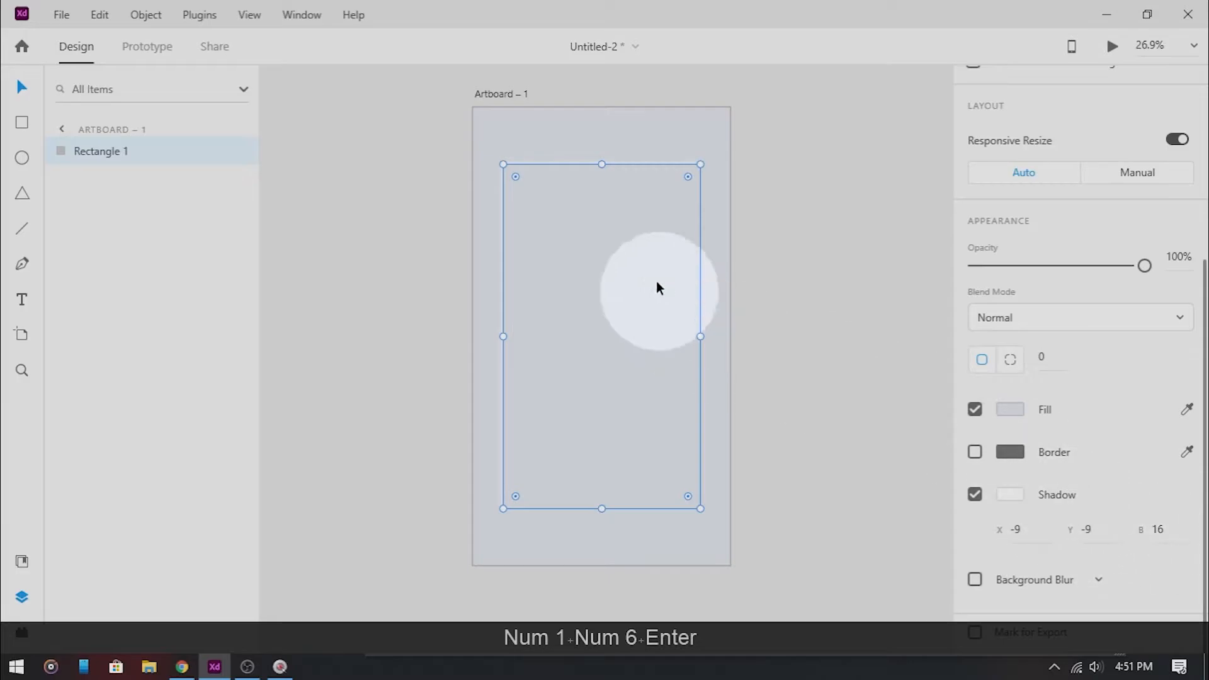
{"action": "left_click", "coordinate": [766, 272]}
Copy the rectangle and paste a duplicate directly over it.
{"action": "left_click", "coordinate": [607, 233]}
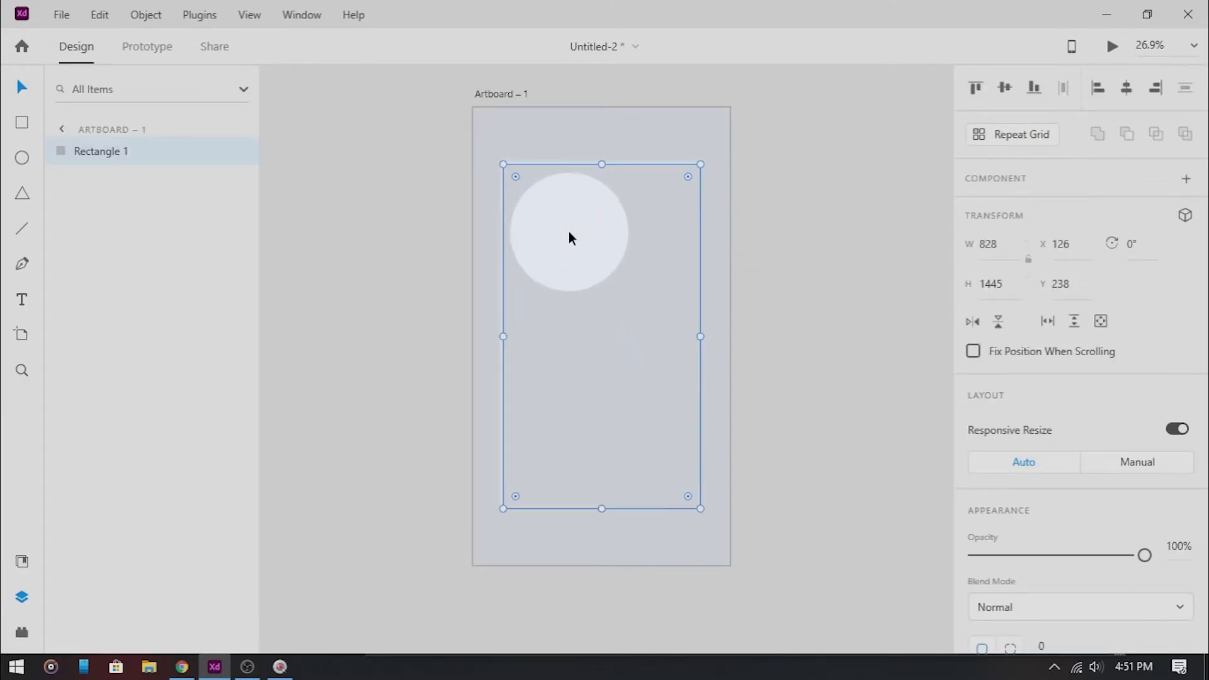
{"action": "right_click", "coordinate": [570, 234]}
{"action": "left_click", "coordinate": [617, 51]}
{"action": "right_click", "coordinate": [572, 337]}
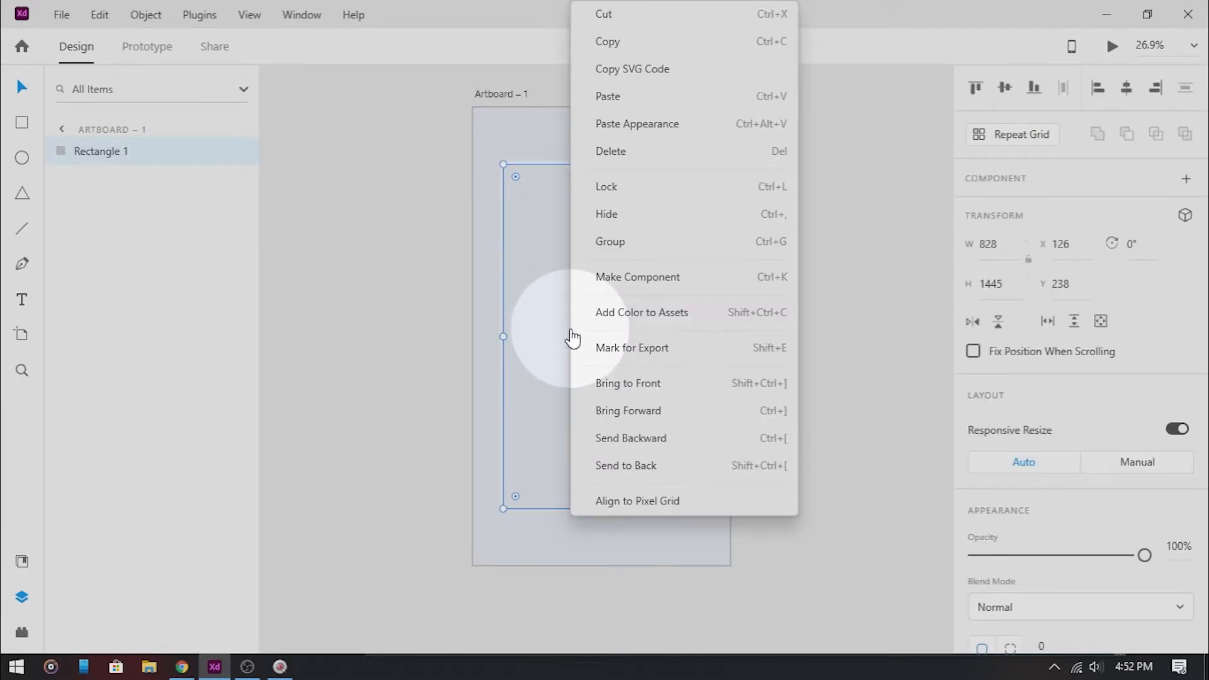
{"action": "left_click", "coordinate": [626, 104]}
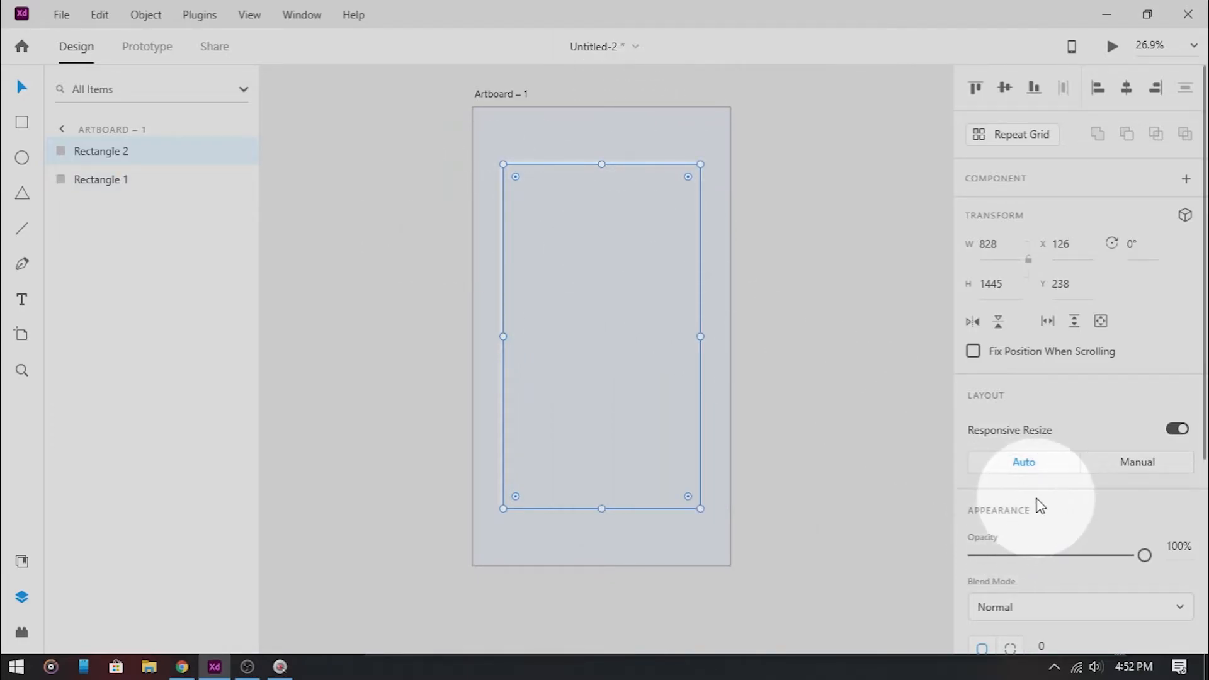
Change the duplicate rectangle's shadow to the blue-grey colour whose hex code begins with A3B1C.
{"action": "scroll", "coordinate": [1040, 506], "scroll_direction": "down", "scroll_amount": 5}
{"action": "left_click", "coordinate": [1007, 497]}
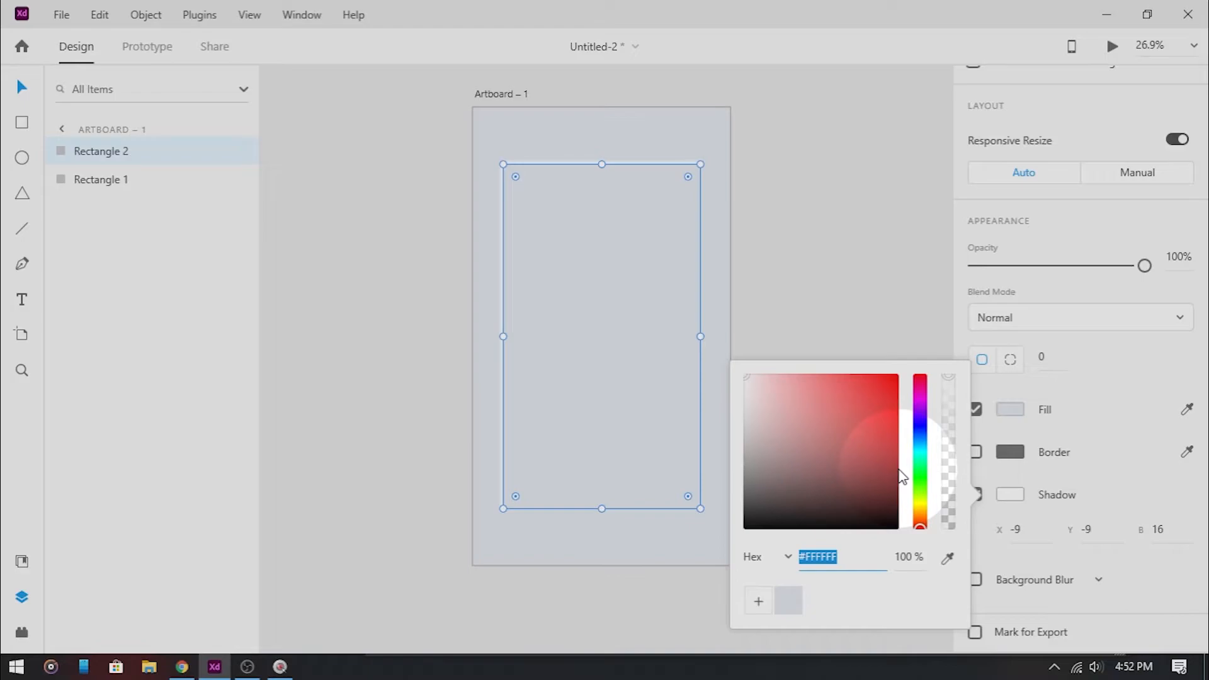
{"action": "type", "text": "A3"}
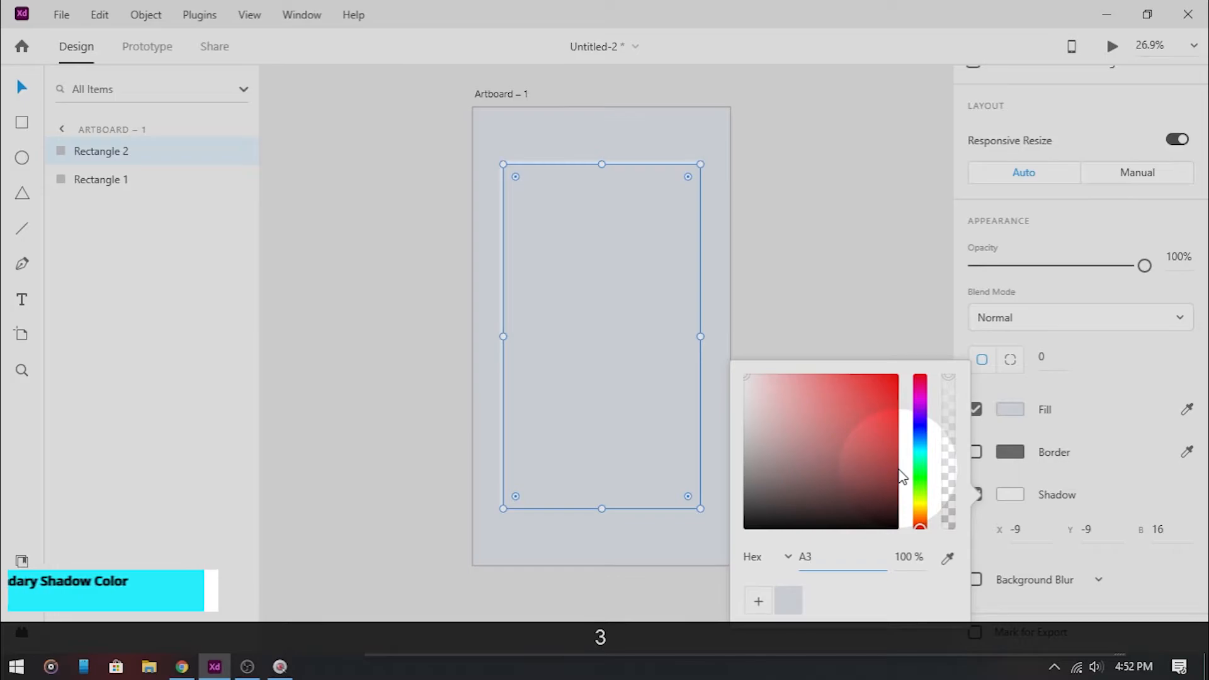
{"action": "key", "text": "Caps_Lock"}
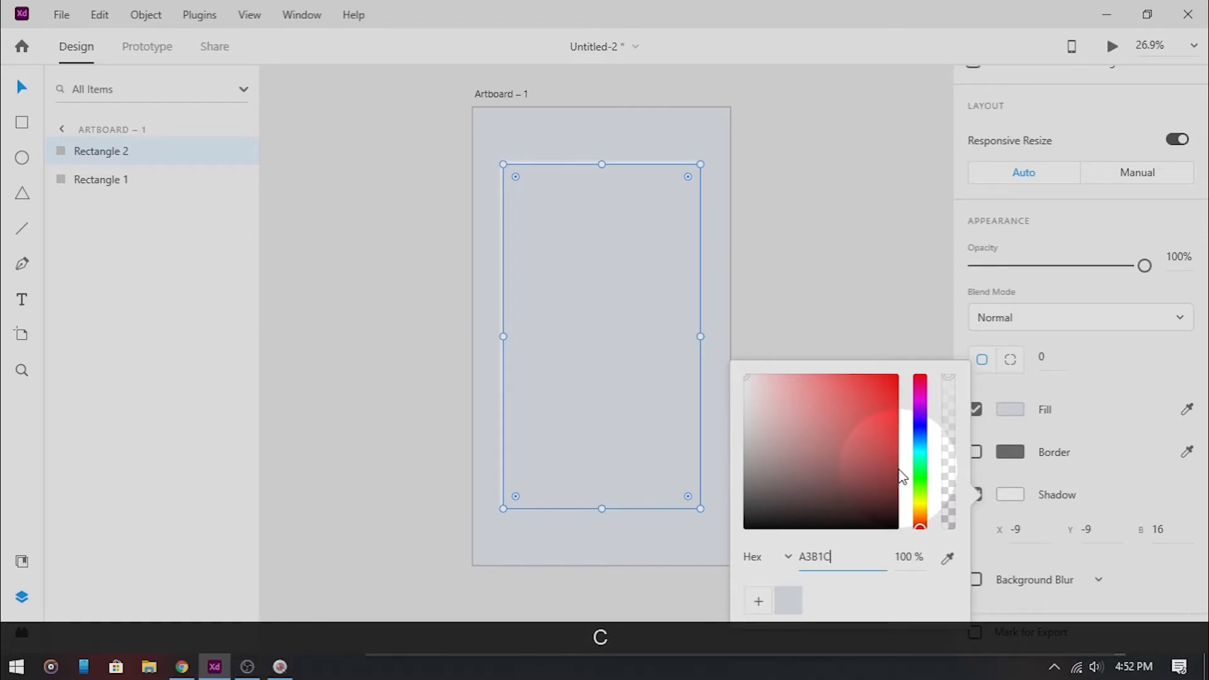
{"action": "left_click", "coordinate": [846, 319]}
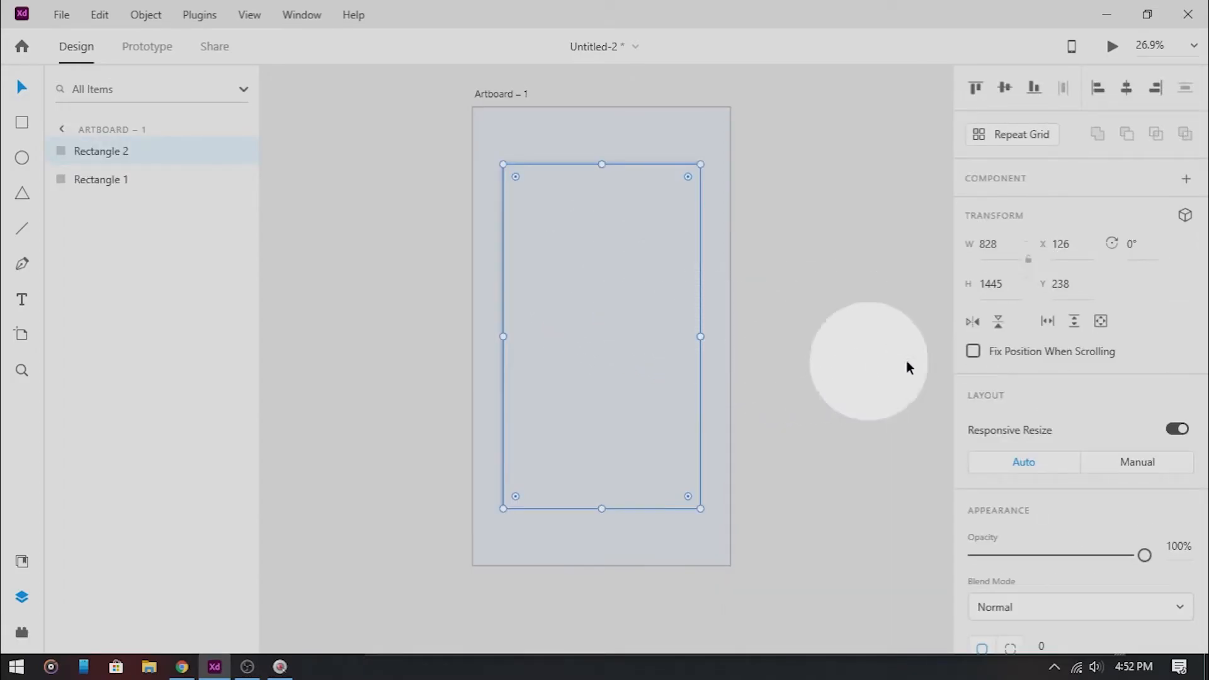
Set the duplicate rectangle's shadow offset to X 9 and Y 9.
{"action": "scroll", "coordinate": [1007, 440], "scroll_direction": "down", "scroll_amount": 5}
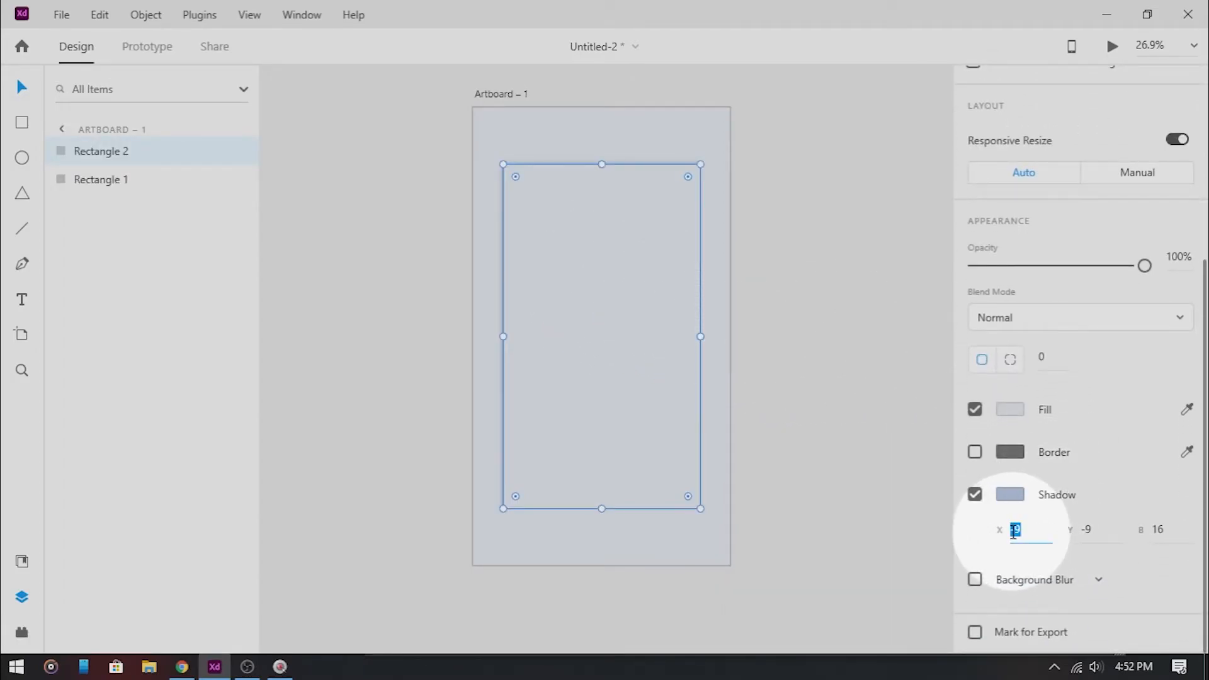
{"action": "type", "text": "9"}
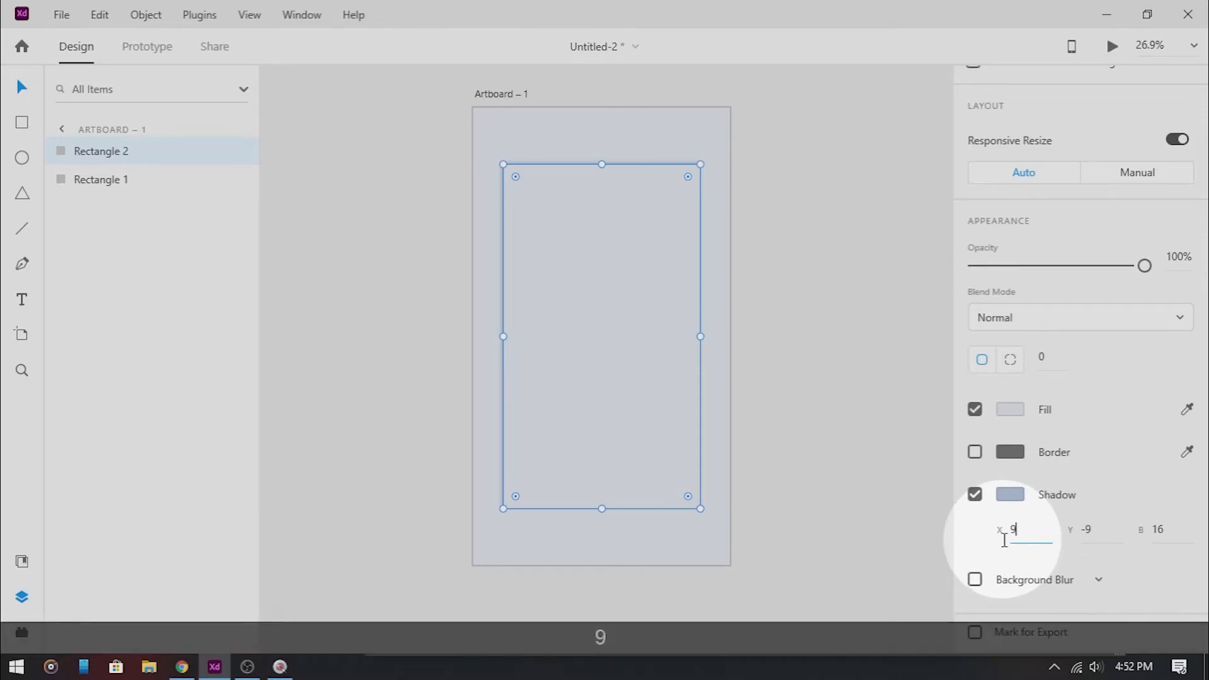
{"action": "left_click", "coordinate": [1102, 535]}
{"action": "type", "text": "9"}
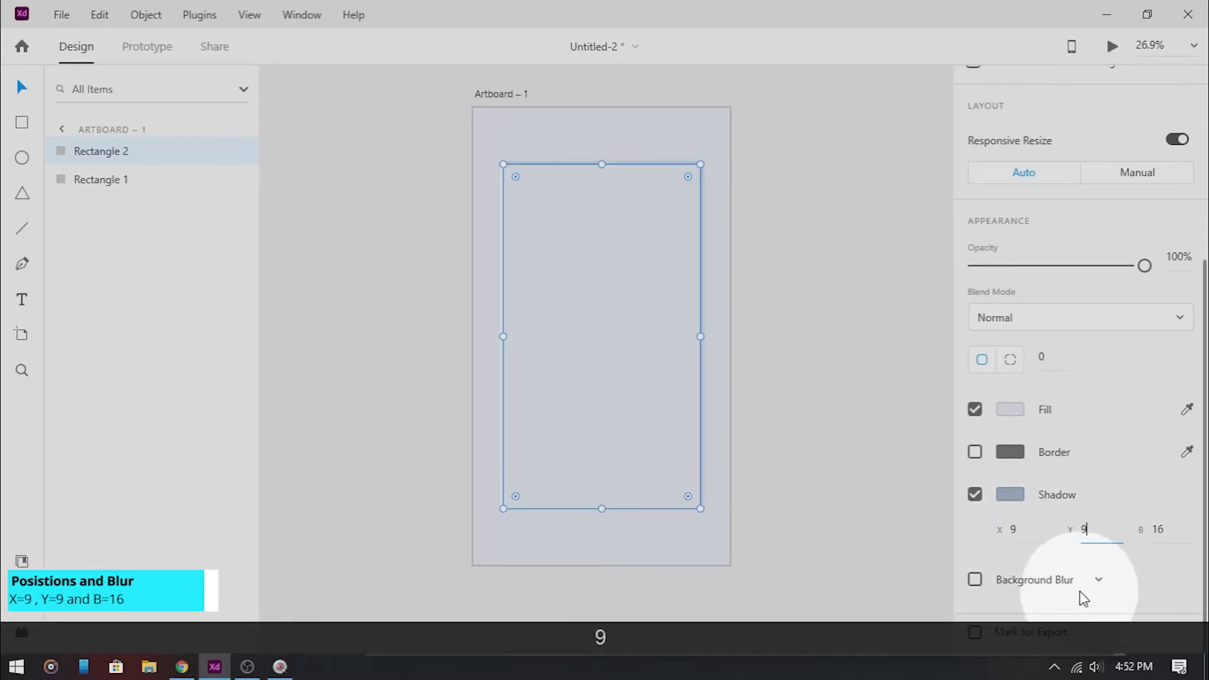
{"action": "key", "text": "Return"}
{"action": "left_click", "coordinate": [852, 379]}
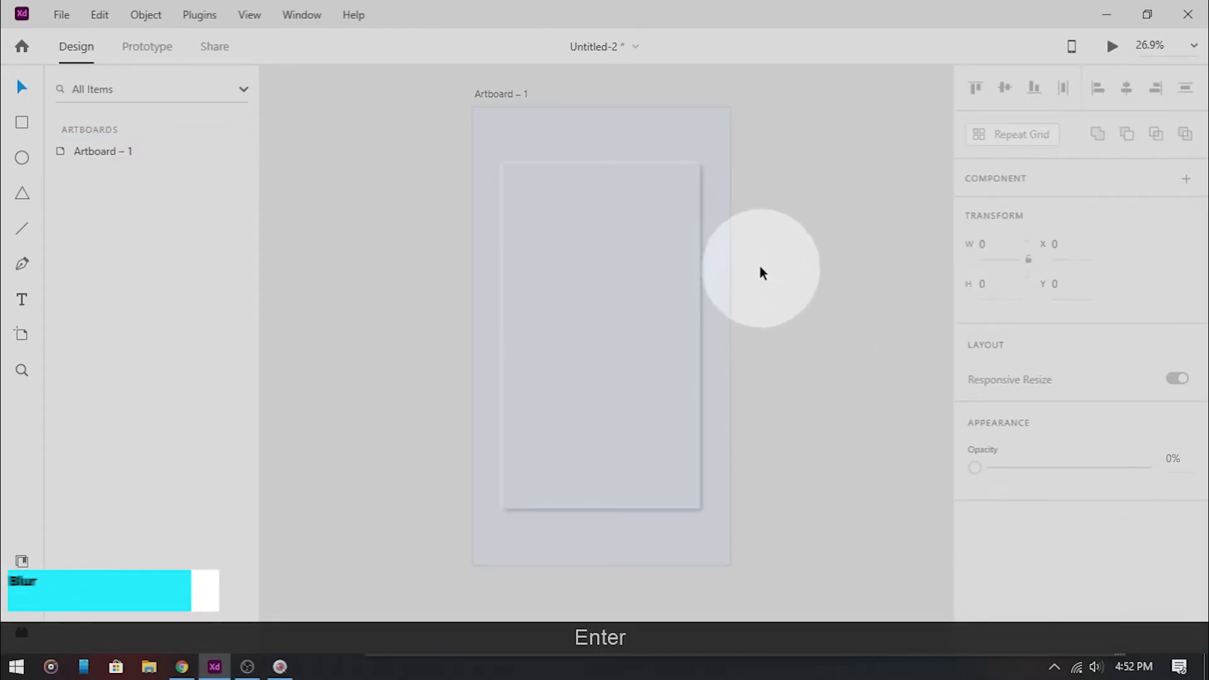
Select both stacked rectangles, combine them into one component, and select that component on the artboard.
{"action": "left_click_drag", "start_coordinate": [518, 142], "coordinate": [652, 215]}
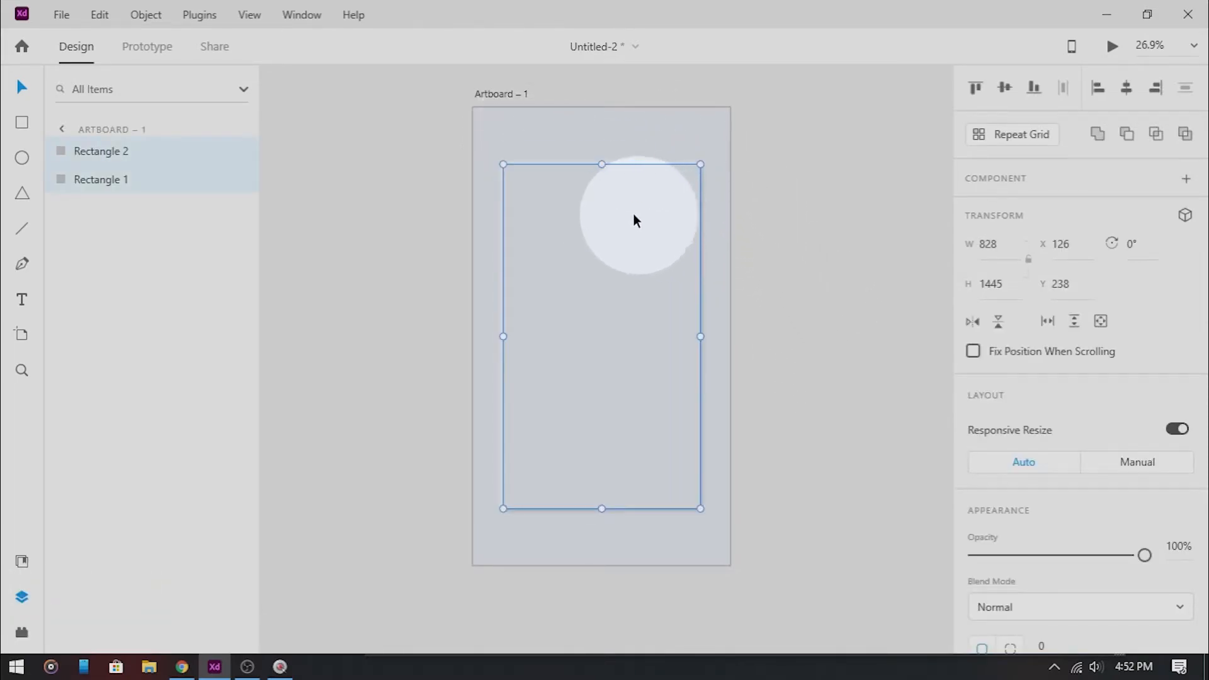
{"action": "right_click", "coordinate": [123, 154]}
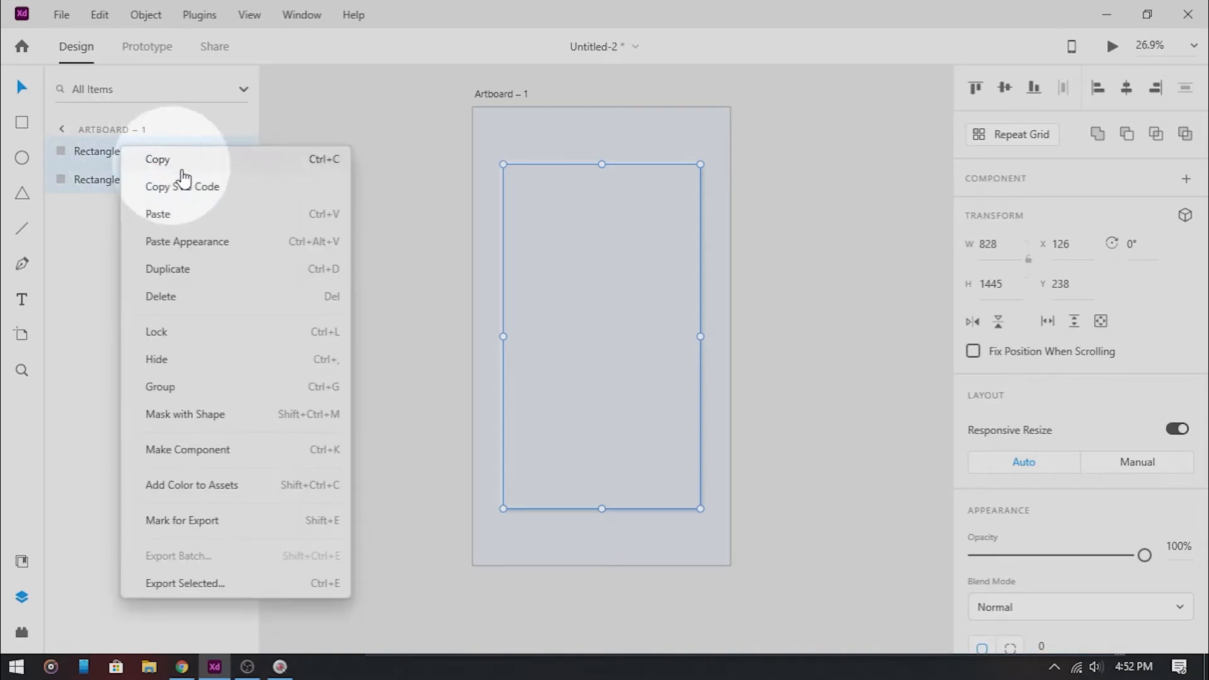
{"action": "left_click", "coordinate": [206, 462]}
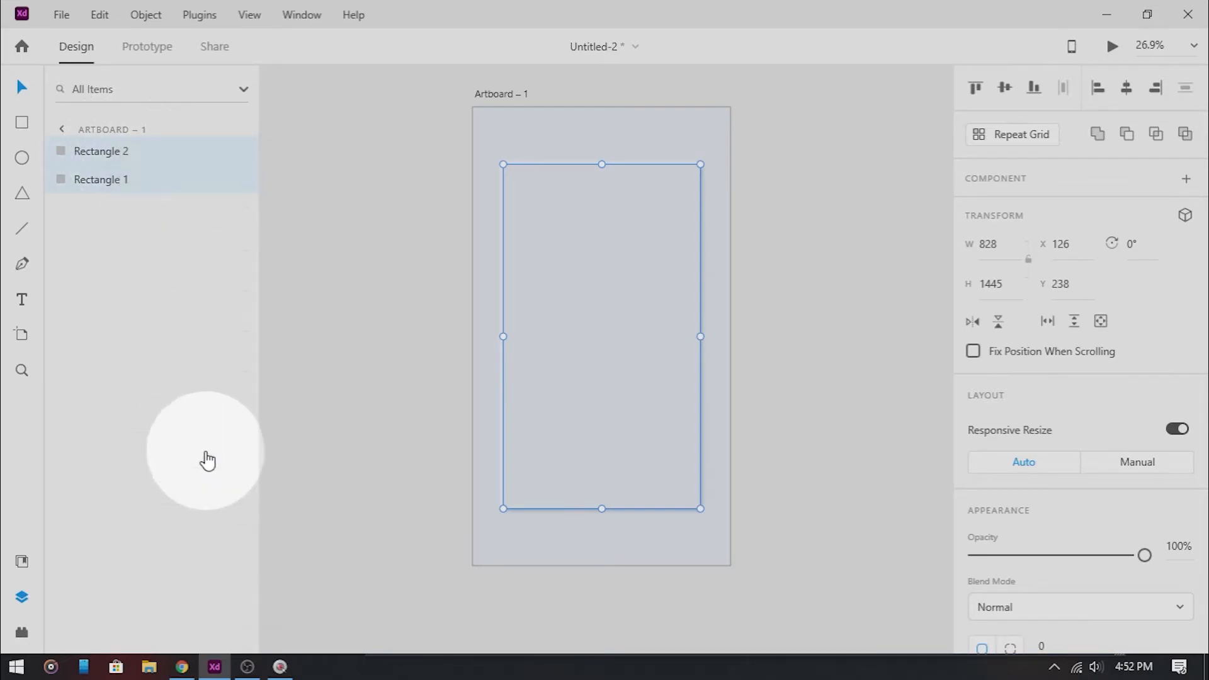
{"action": "left_click", "coordinate": [801, 243]}
{"action": "left_click", "coordinate": [691, 199]}
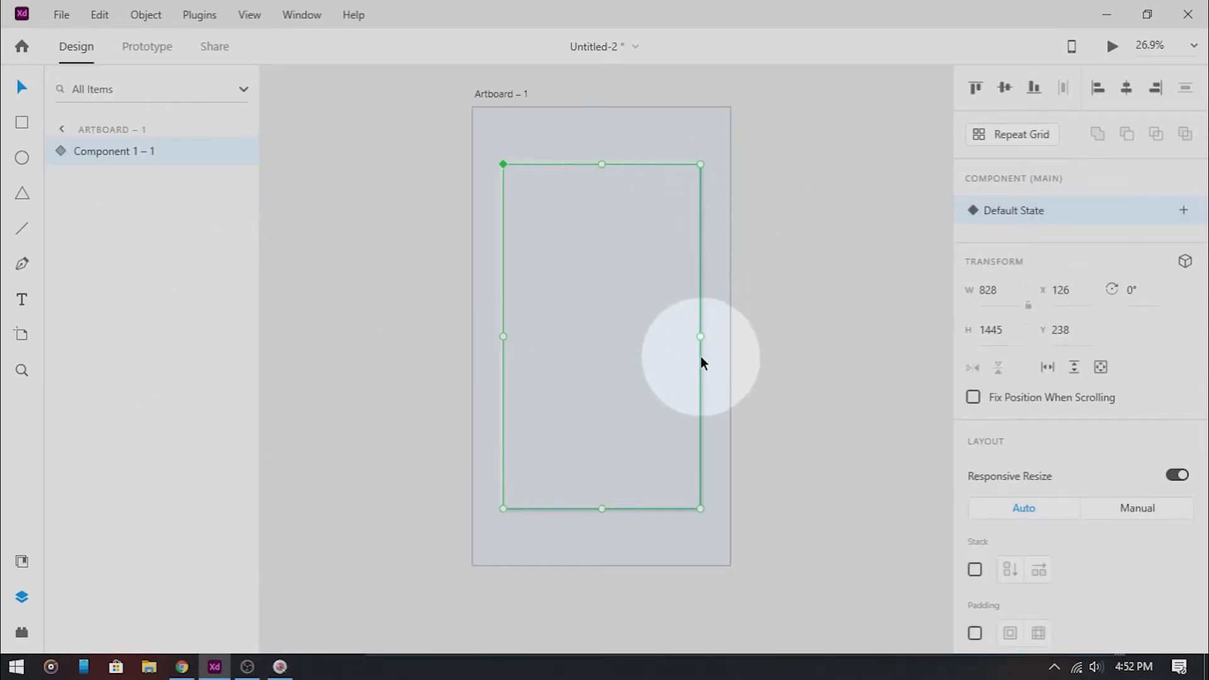
{"action": "mouse_move", "coordinate": [699, 335]}
{"action": "left_mouse_down"}
{"action": "mouse_move", "coordinate": [628, 332]}
{"action": "mouse_move", "coordinate": [707, 339]}
{"action": "left_mouse_up"}
{"action": "key", "text": "ctrl+z"}
{"action": "left_click_drag", "start_coordinate": [578, 280], "coordinate": [587, 258]}
{"action": "key", "text": "ctrl+z"}
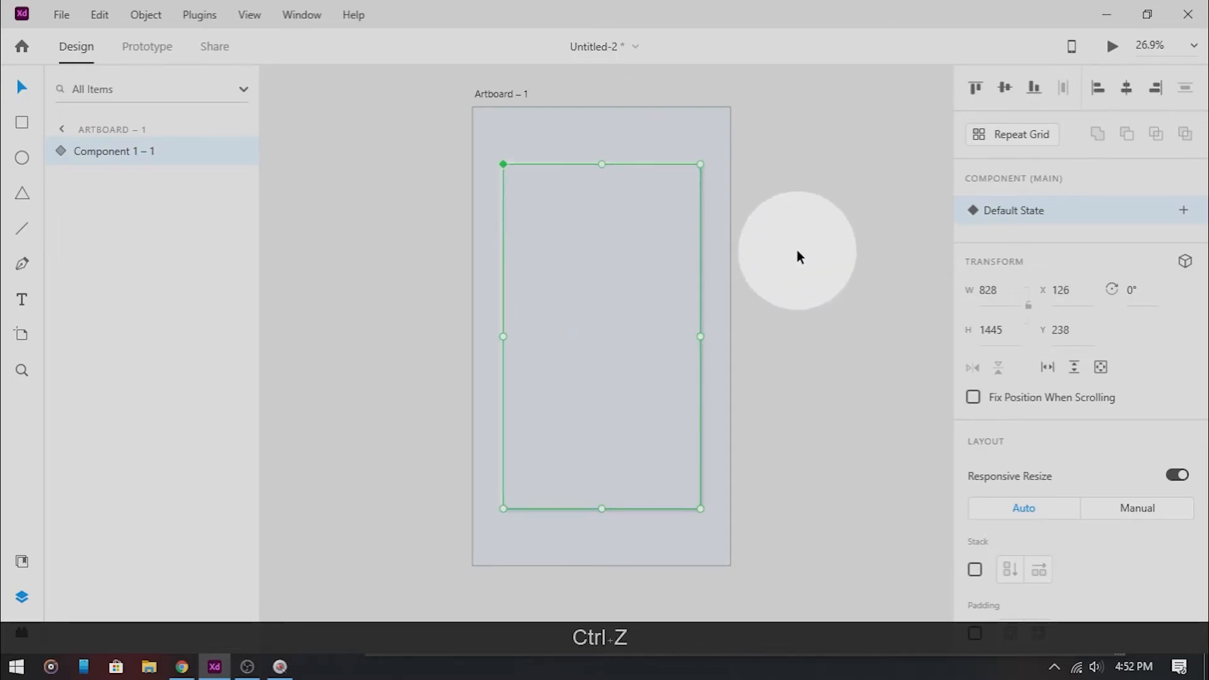
Open the card component's contents and set the corner radius of Rectangle 2 to 30.
{"action": "left_click", "coordinate": [802, 247]}
{"action": "left_click", "coordinate": [562, 258]}
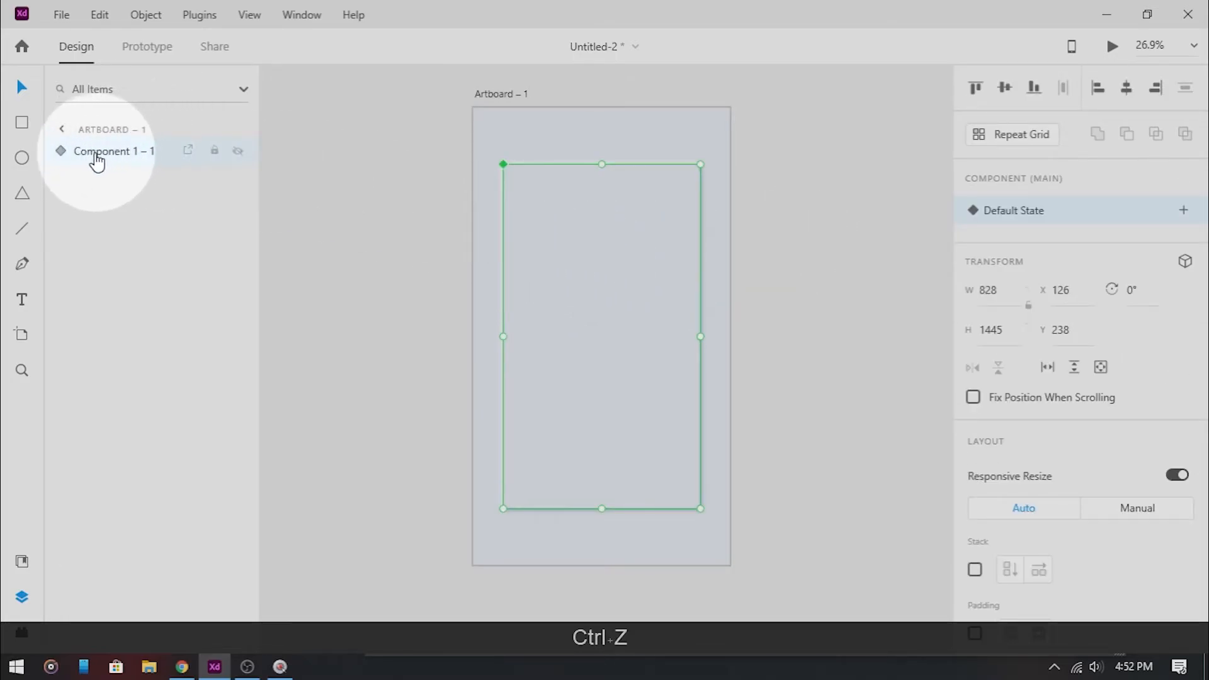
{"action": "left_click", "coordinate": [59, 151]}
{"action": "left_click", "coordinate": [110, 183]}
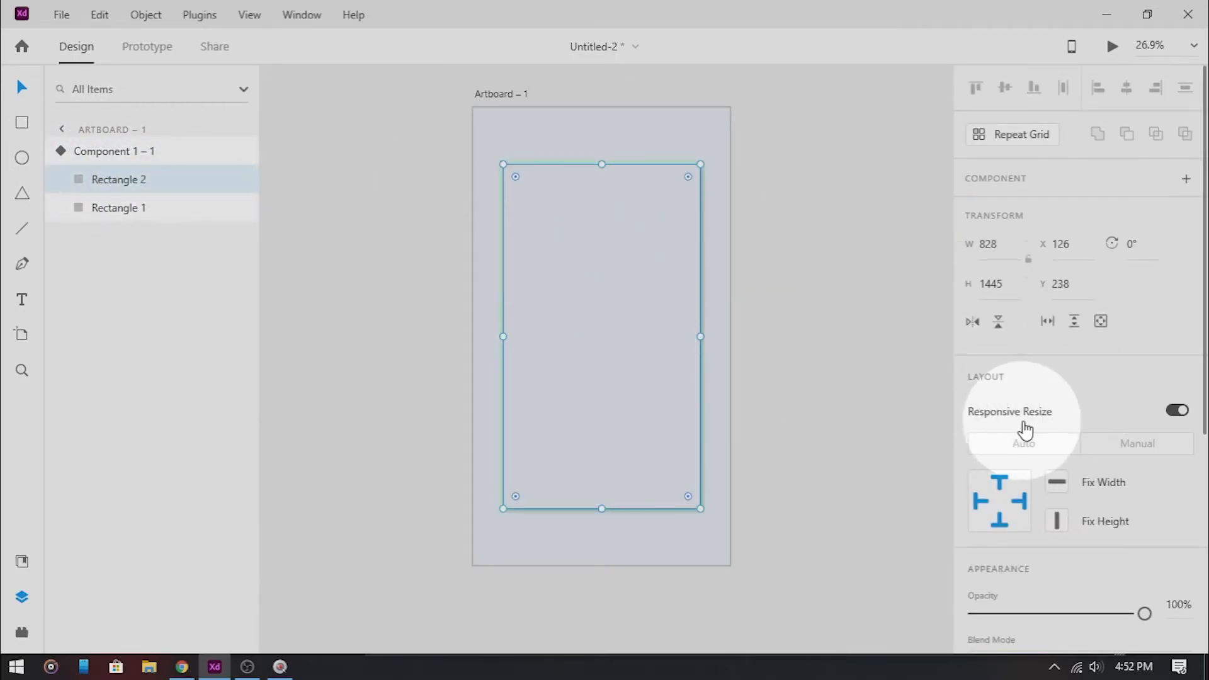
{"action": "scroll", "coordinate": [1019, 428], "scroll_direction": "down", "scroll_amount": 4}
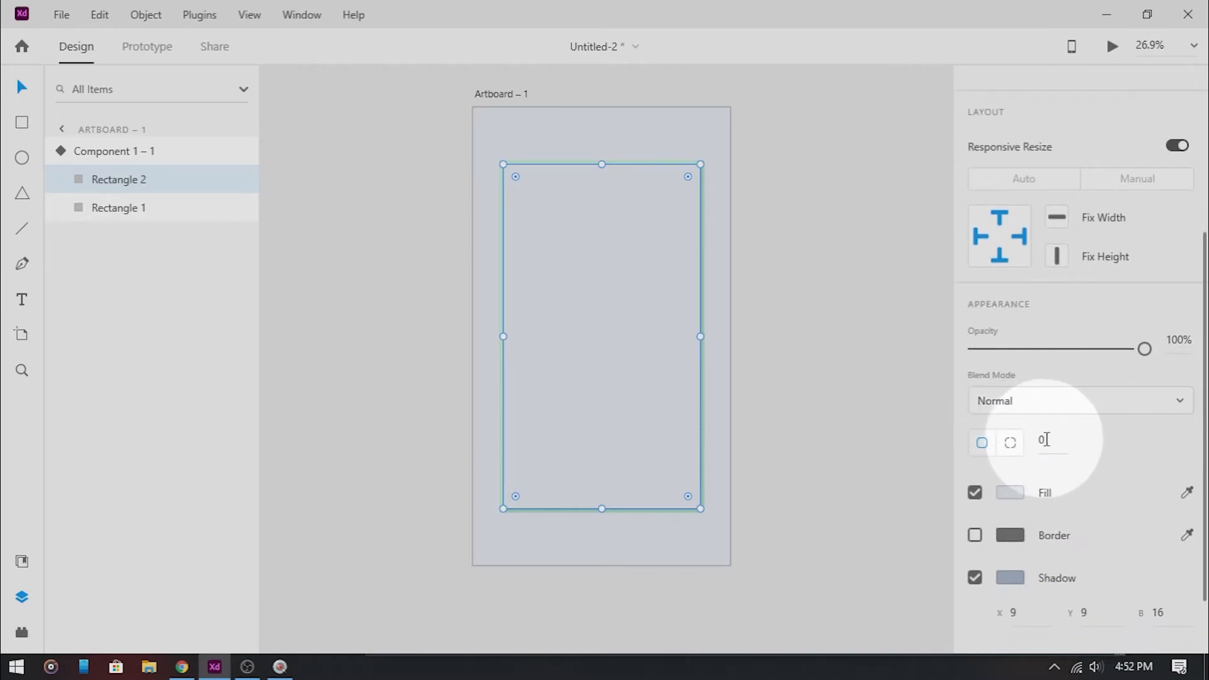
{"action": "type", "text": "30"}
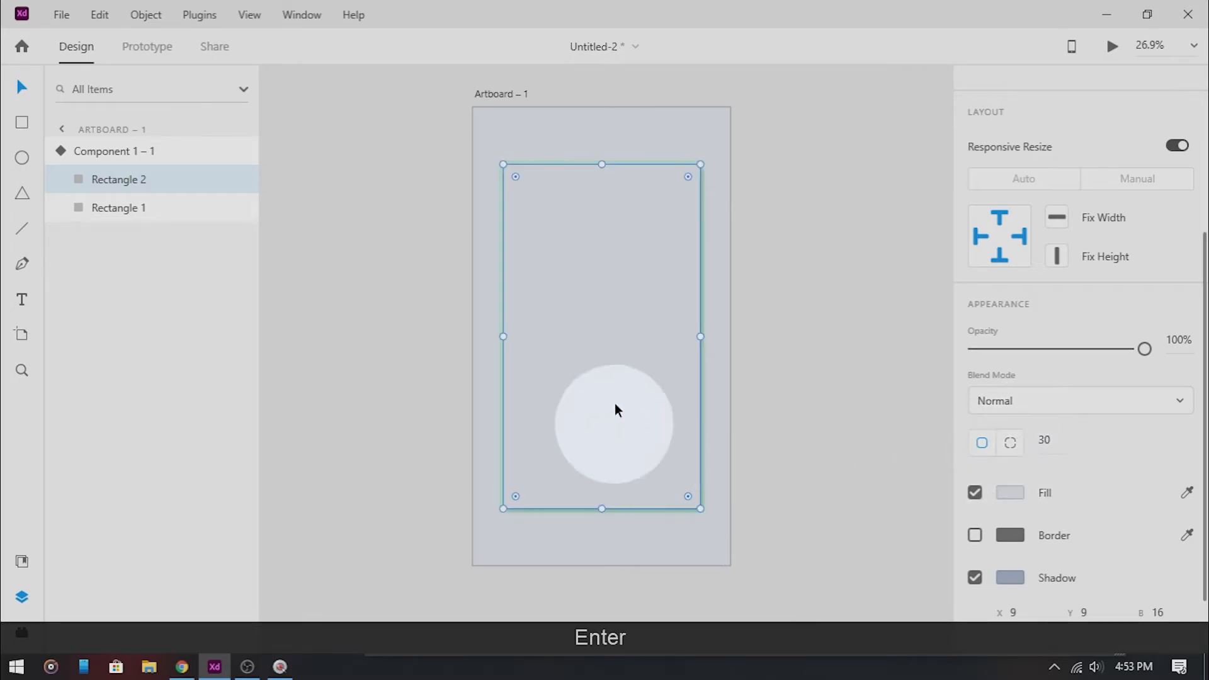
Set the corner radius of Rectangle 1 inside the component to 30 and deselect everything.
{"action": "left_click", "coordinate": [110, 211]}
{"action": "scroll", "coordinate": [1133, 310], "scroll_direction": "down", "scroll_amount": 5}
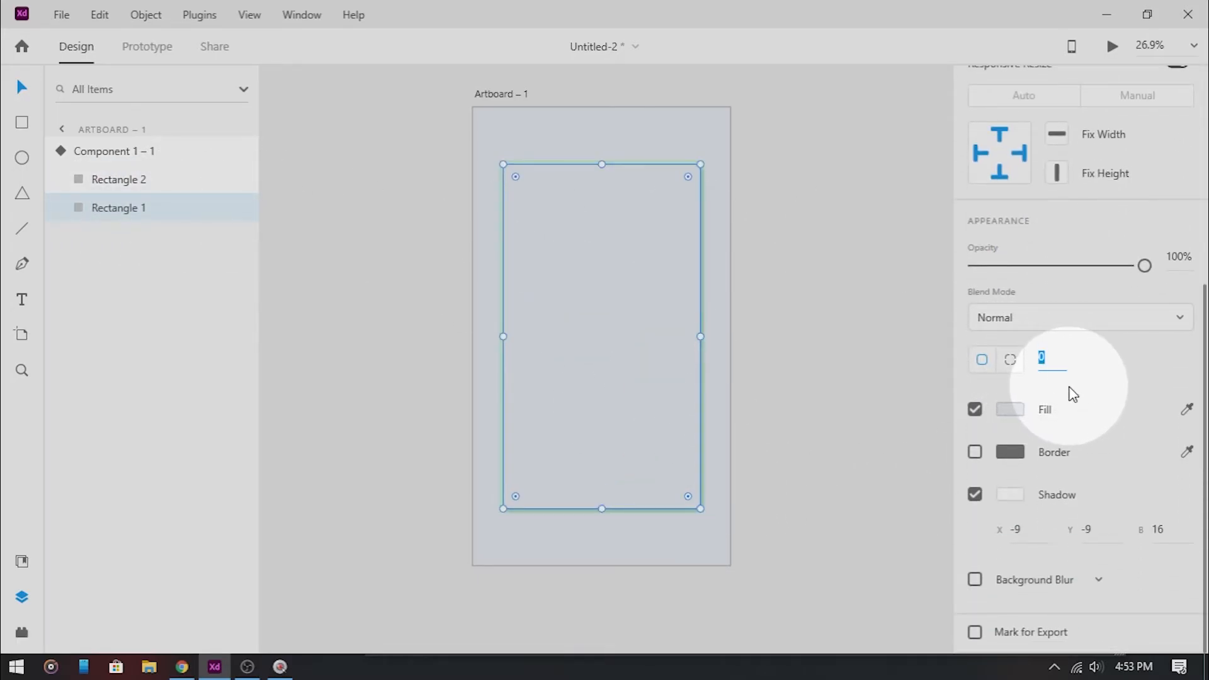
{"action": "type", "text": "30"}
{"action": "key", "text": "Return"}
{"action": "left_click", "coordinate": [851, 261]}
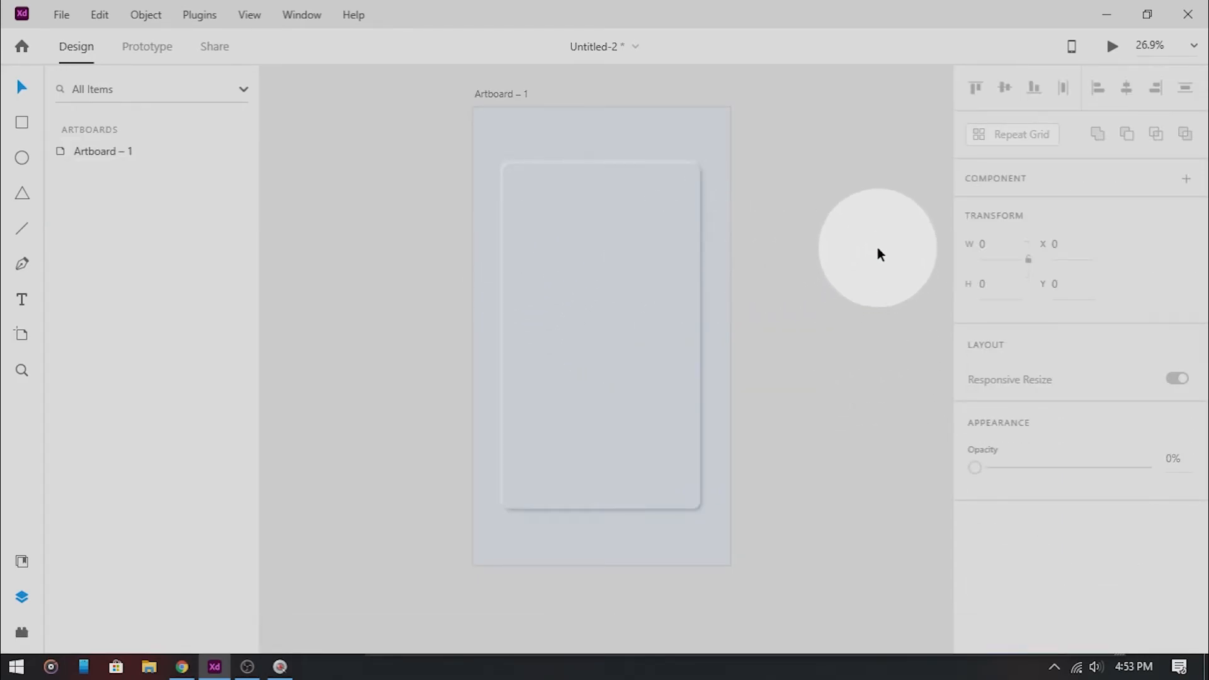
Examine the card's rounded corners and its light and dark shadow edges up close.
{"action": "scroll", "coordinate": [640, 235], "scroll_direction": "up", "scroll_amount": 3}
{"action": "mouse_move", "coordinate": [640, 235]}
{"action": "left_mouse_down"}
{"action": "mouse_move", "coordinate": [625, 162]}
{"action": "mouse_move", "coordinate": [642, 129]}
{"action": "mouse_move", "coordinate": [659, 176]}
{"action": "mouse_move", "coordinate": [608, 263]}
{"action": "mouse_move", "coordinate": [634, 251]}
{"action": "left_mouse_up"}
{"action": "scroll", "coordinate": [659, 176], "scroll_direction": "down", "scroll_amount": 3}
{"action": "scroll", "coordinate": [607, 256], "scroll_direction": "up", "scroll_amount": 1}
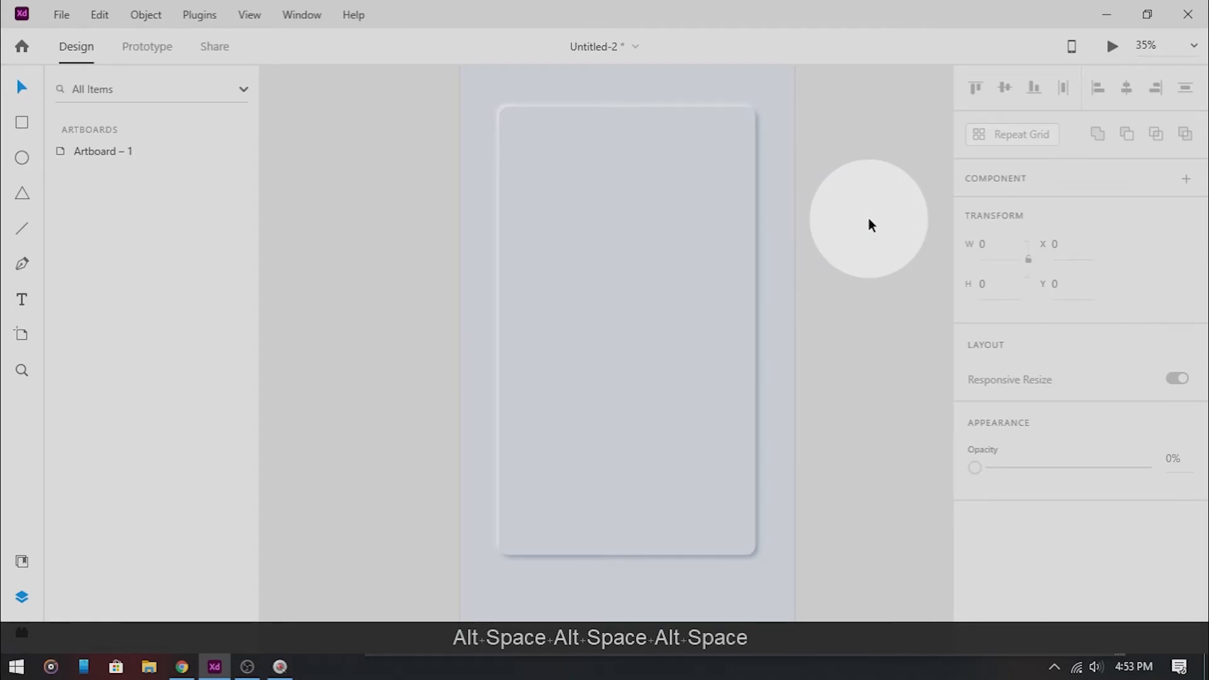
{"action": "scroll", "coordinate": [840, 235], "scroll_direction": "down", "scroll_amount": 1}
{"action": "left_click_drag", "start_coordinate": [865, 236], "coordinate": [836, 259]}
{"action": "scroll", "coordinate": [807, 266], "scroll_direction": "up", "scroll_amount": 1}
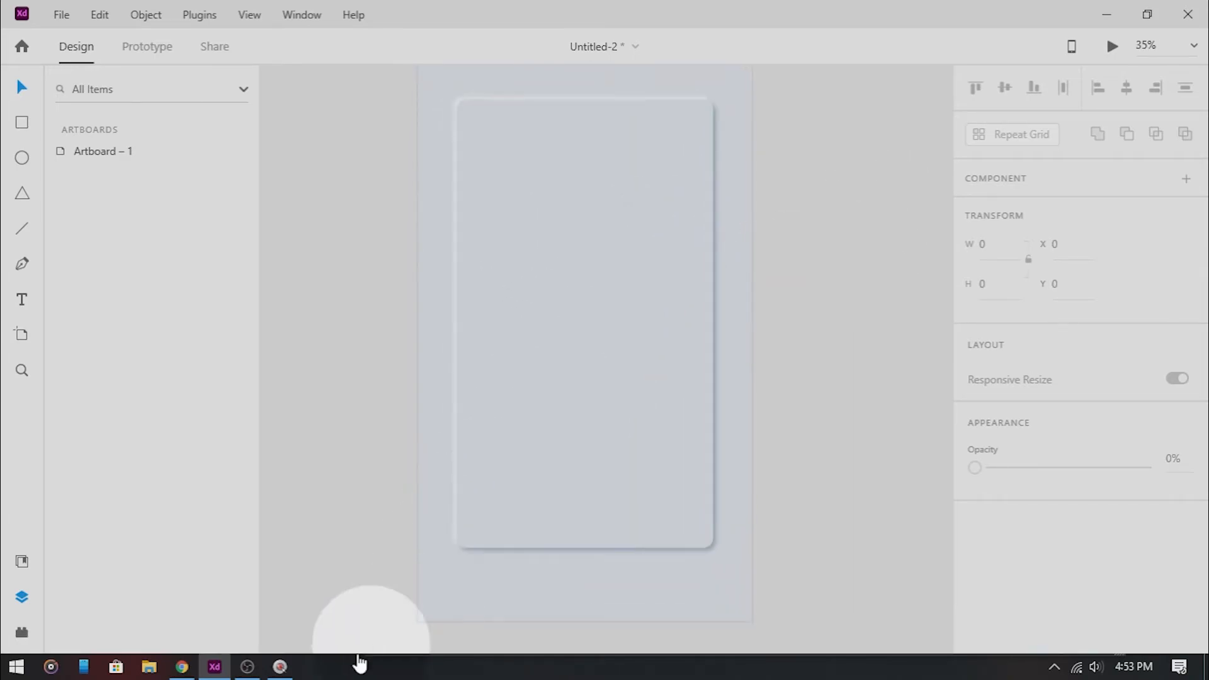
Create a copy of the card component sized 800 by 800 and move it to X 140, Y 255.
{"action": "left_click", "coordinate": [638, 327]}
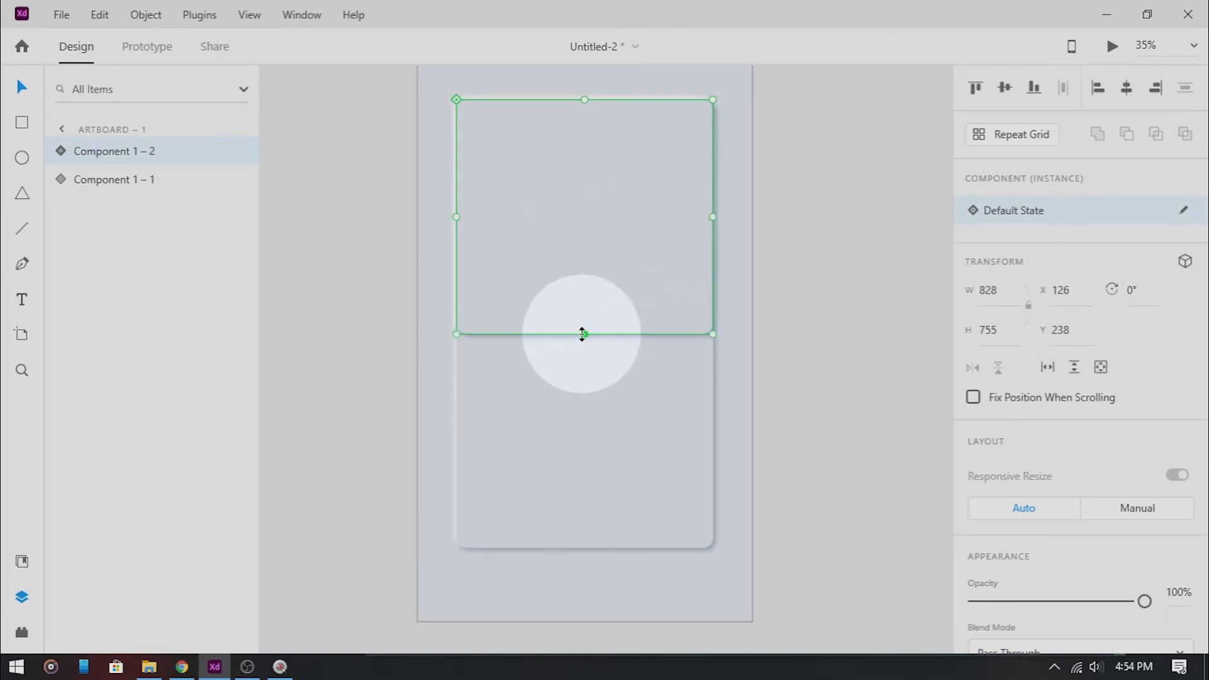
{"action": "left_click_drag", "start_coordinate": [582, 333], "coordinate": [582, 344]}
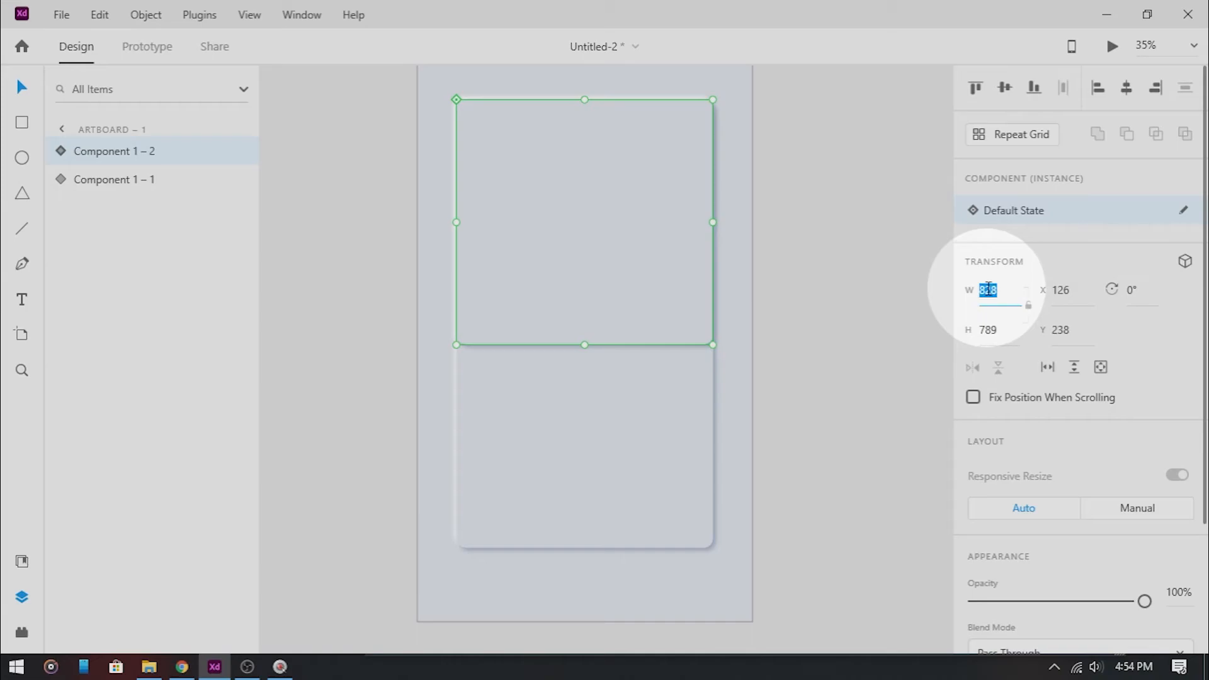
{"action": "type", "text": "800"}
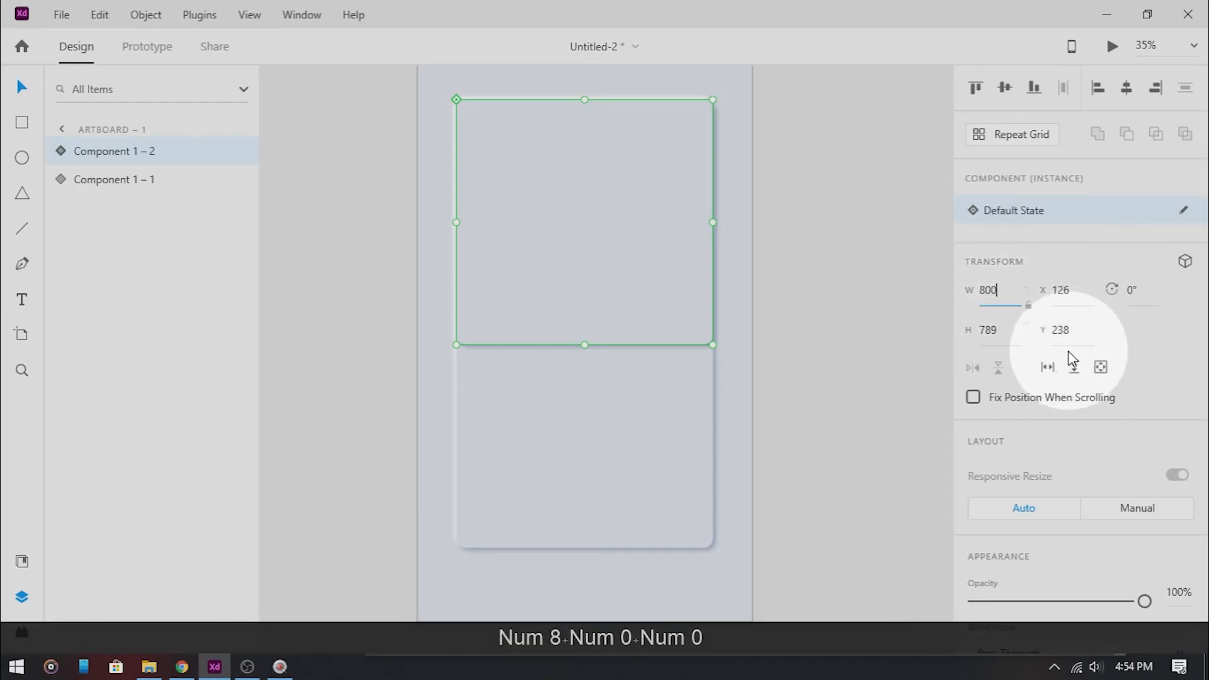
{"action": "left_click", "coordinate": [989, 329]}
{"action": "type", "text": "800"}
{"action": "key", "text": "Return"}
{"action": "left_click_drag", "start_coordinate": [606, 210], "coordinate": [607, 221]}
Set the component copy's width and height to 700 and centre it horizontally near the large card's upper edge.
{"action": "left_click", "coordinate": [987, 282]}
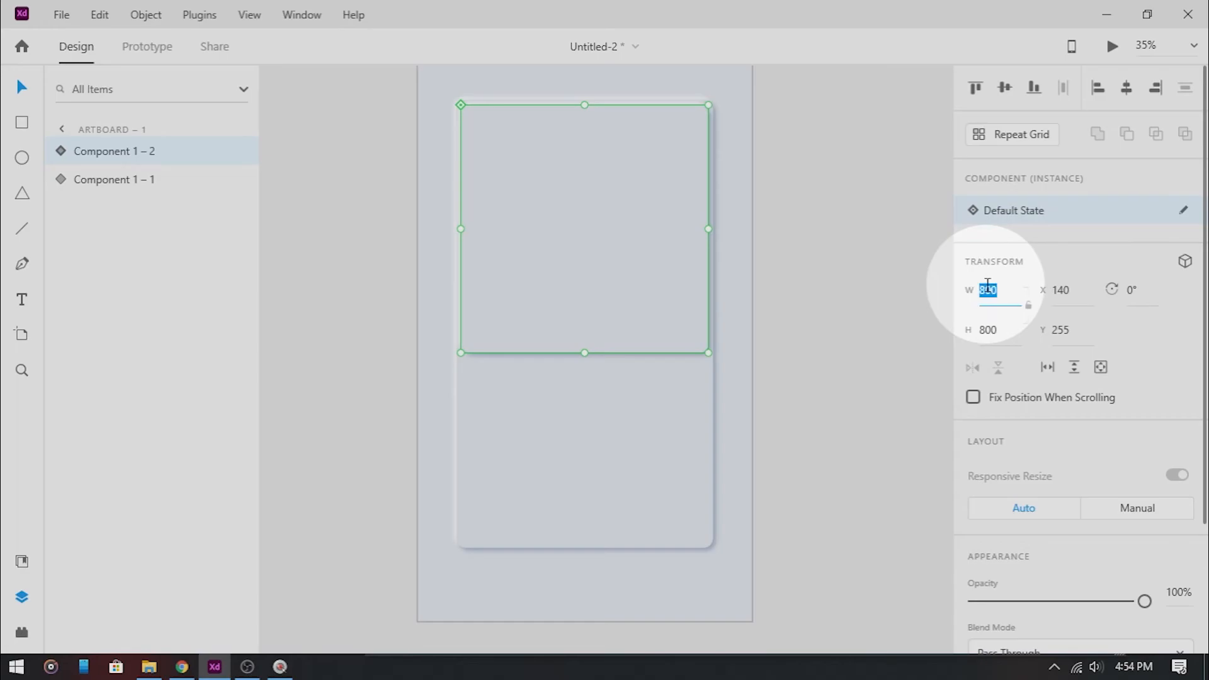
{"action": "type", "text": "700"}
{"action": "left_click", "coordinate": [988, 328]}
{"action": "type", "text": "700"}
{"action": "key", "text": "Return"}
{"action": "left_click_drag", "start_coordinate": [584, 259], "coordinate": [391, 345]}
Fill the 700 by 700 component copy with the photo of the high-rise building.
{"action": "left_click_drag", "start_coordinate": [369, 299], "coordinate": [577, 255]}
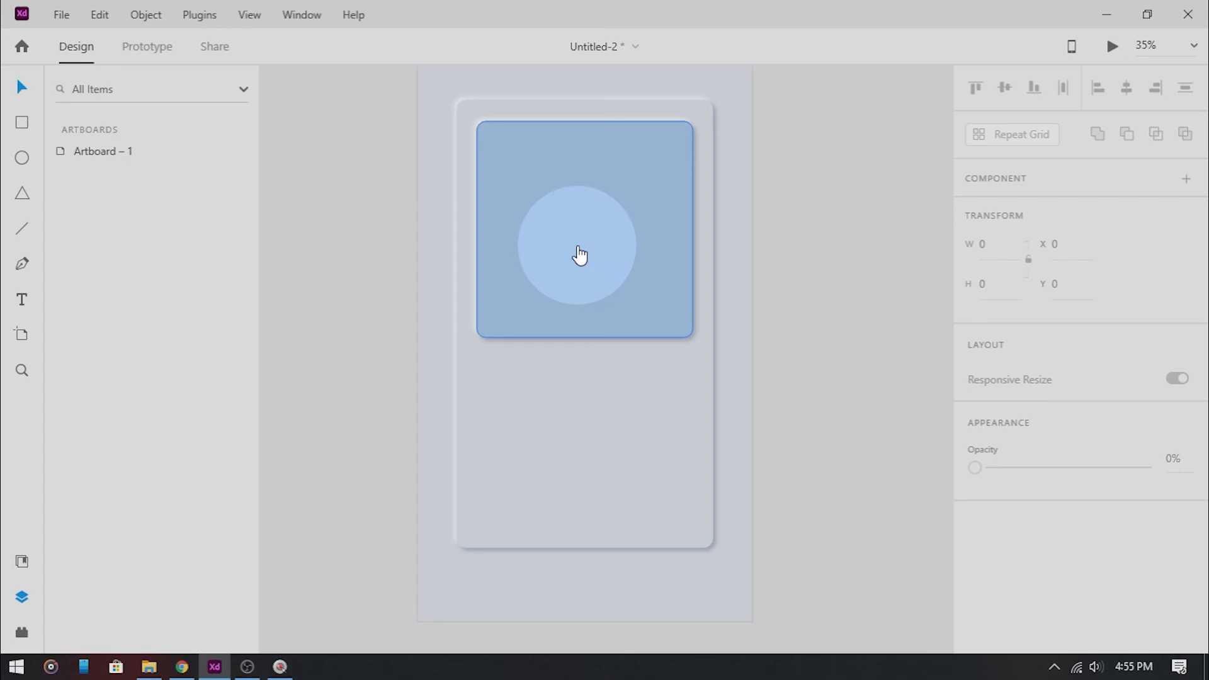
{"action": "left_click", "coordinate": [790, 229]}
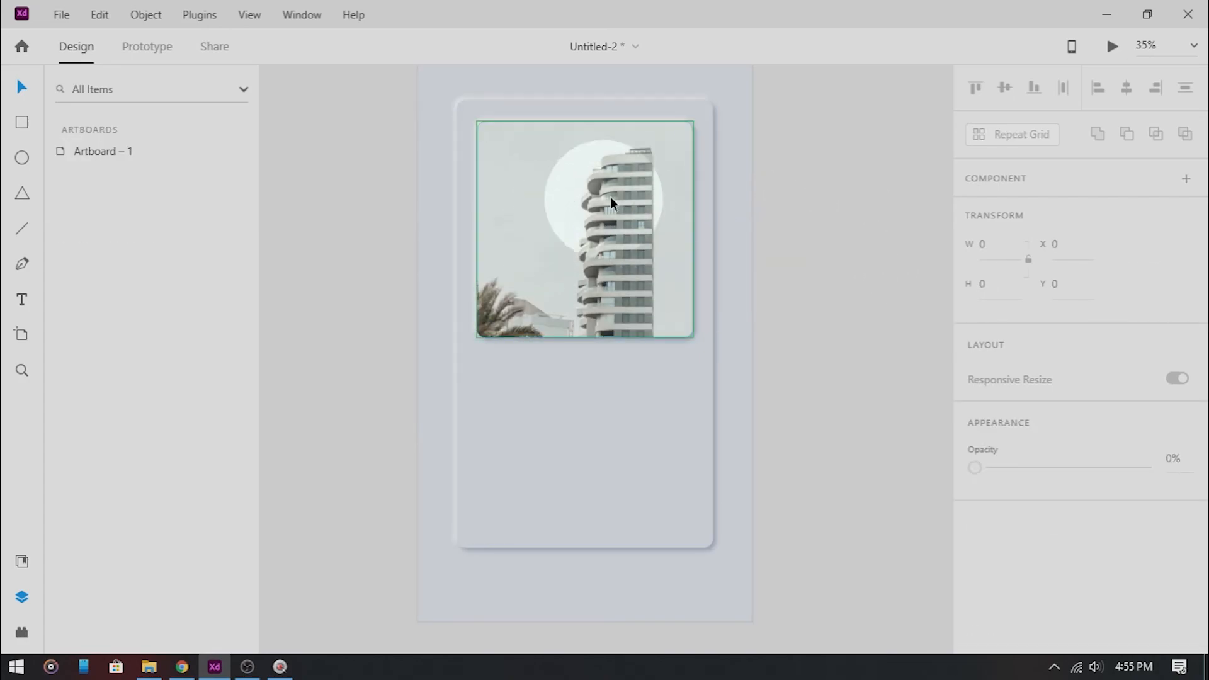